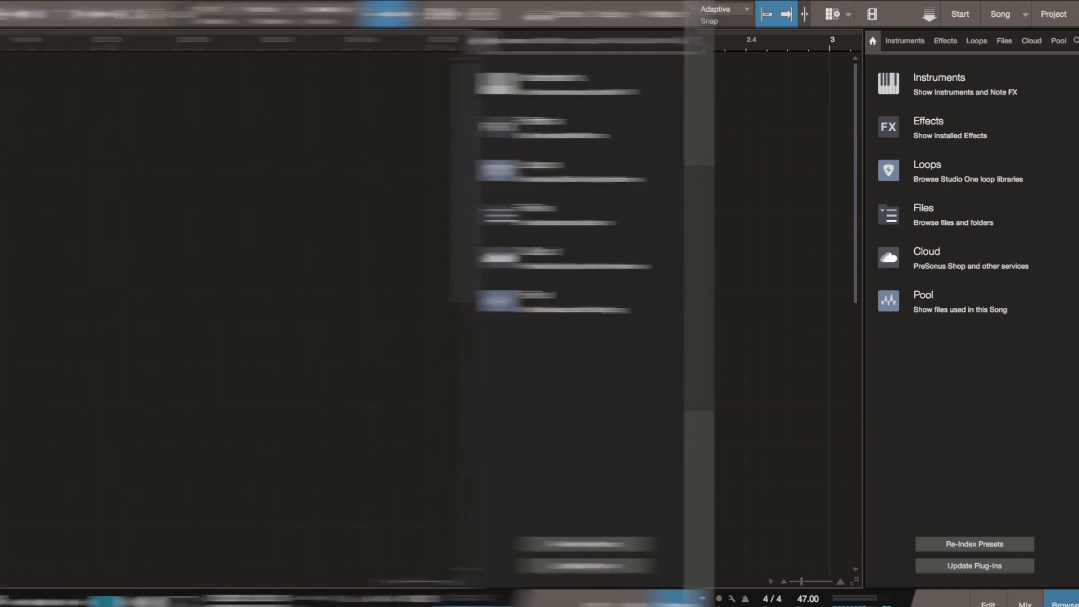
Rename the first instrument track as Piano and the second as Harp.
{"action": "left_click", "coordinate": [122, 81]}
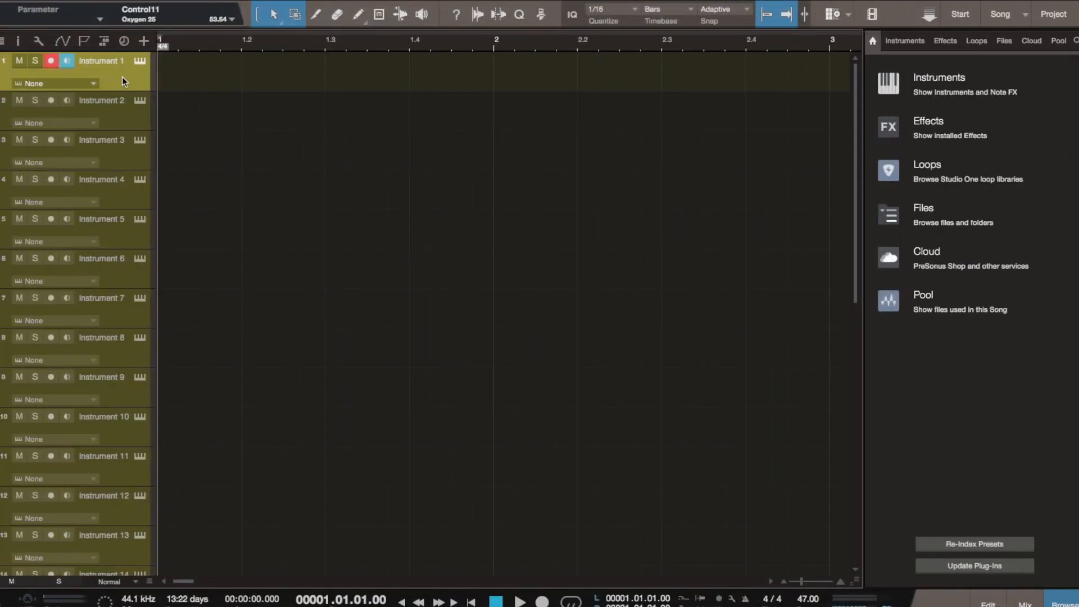
{"action": "double_click", "coordinate": [114, 63]}
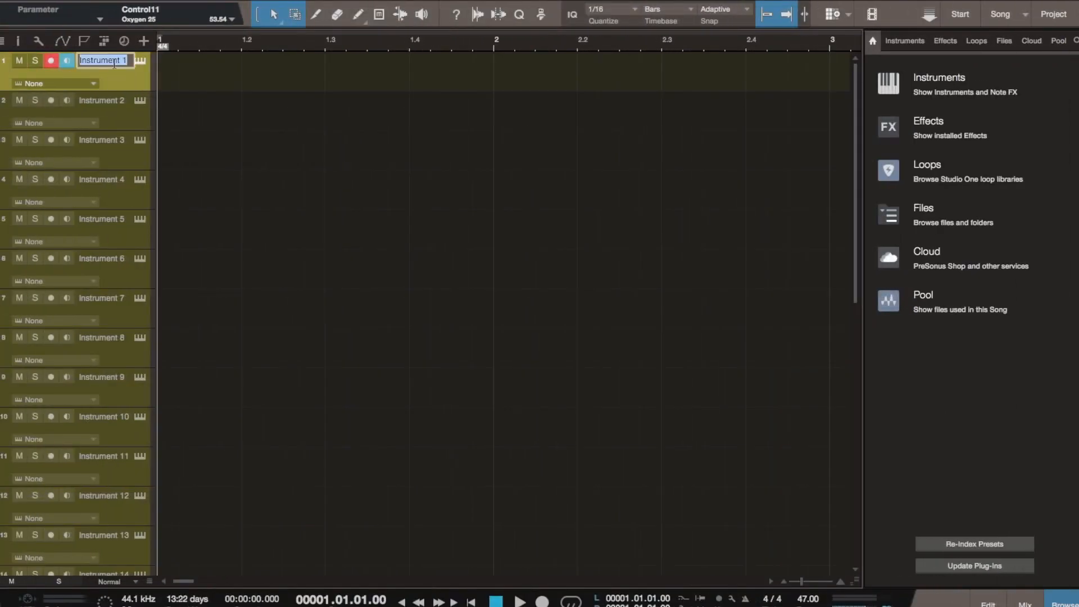
{"action": "type", "text": "Piano"}
{"action": "left_click", "coordinate": [106, 101]}
{"action": "double_click", "coordinate": [107, 101]}
{"action": "type", "text": "Harp"}
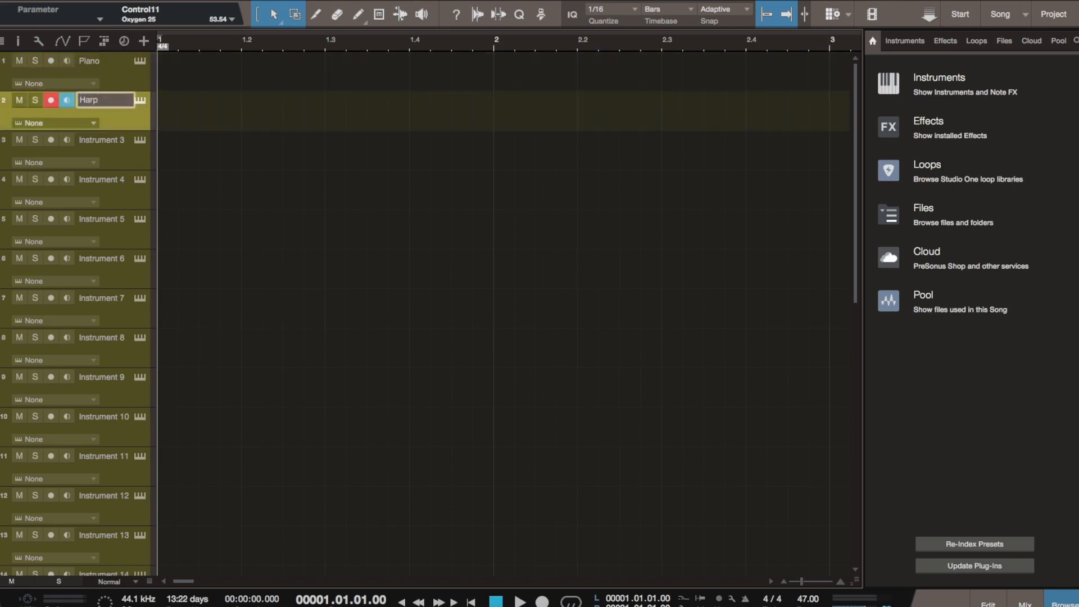
Name tracks 3–14 Winds Legato, Oboe, Clarinet, WindsLegatoLo, Winds Lo, Ark Bssns, Horns @2, Horns @9, Trumpet, Trumpets @2, Trumpets @4 and Lo Brass.
{"action": "double_click", "coordinate": [99, 140]}
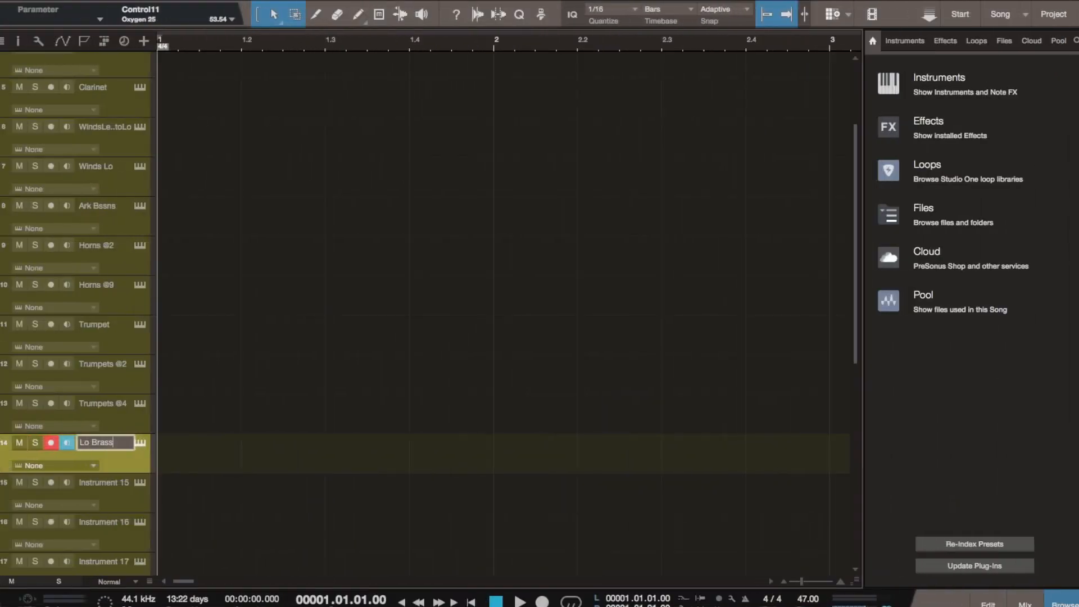
{"action": "key", "text": "Return"}
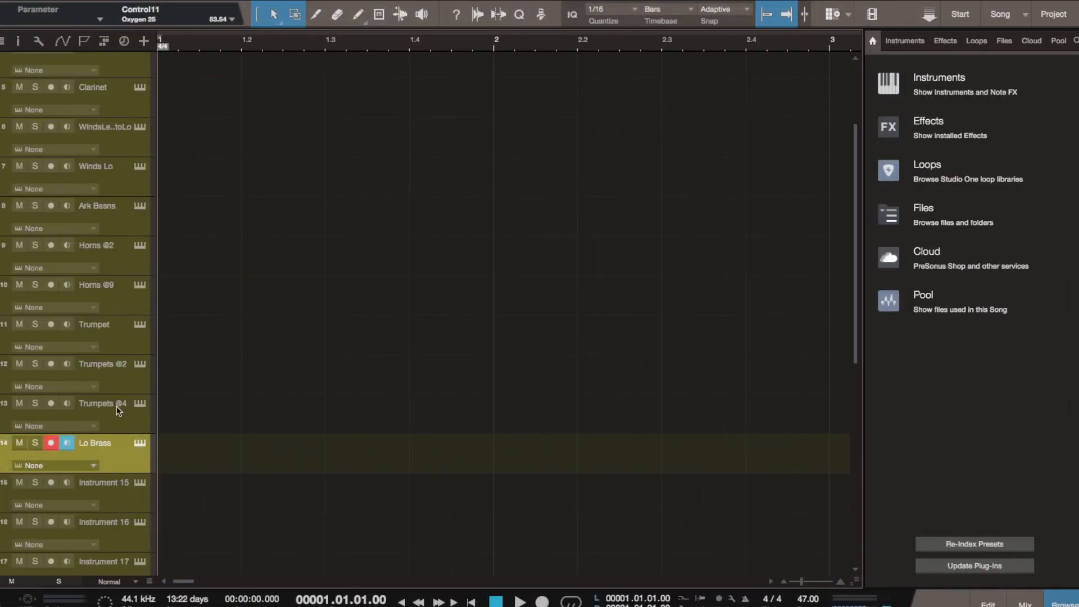
Color the six brass tracks from Horns @2 to Lo Brass green.
{"action": "left_click", "coordinate": [103, 261], "text": "shift"}
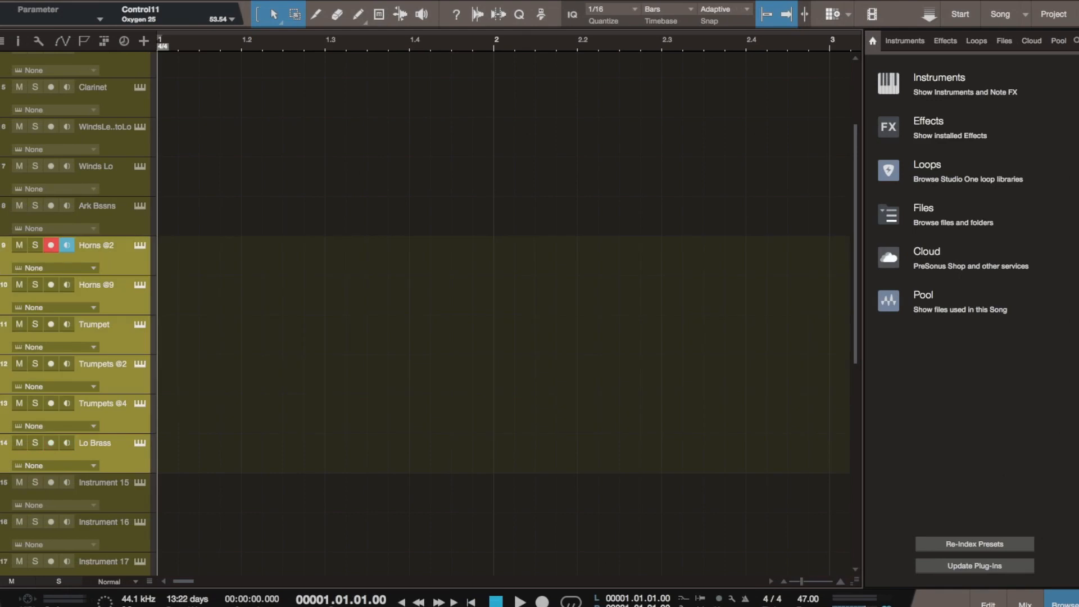
{"action": "left_click", "coordinate": [6, 265]}
{"action": "left_click", "coordinate": [79, 288]}
Name tracks 15–21 Strings 1, Strings 2, String Legato, LoegriaLegato, Ark Hi, Ark Lo and Strings Lo.
{"action": "scroll", "coordinate": [80, 352], "scroll_direction": "down", "scroll_amount": 3}
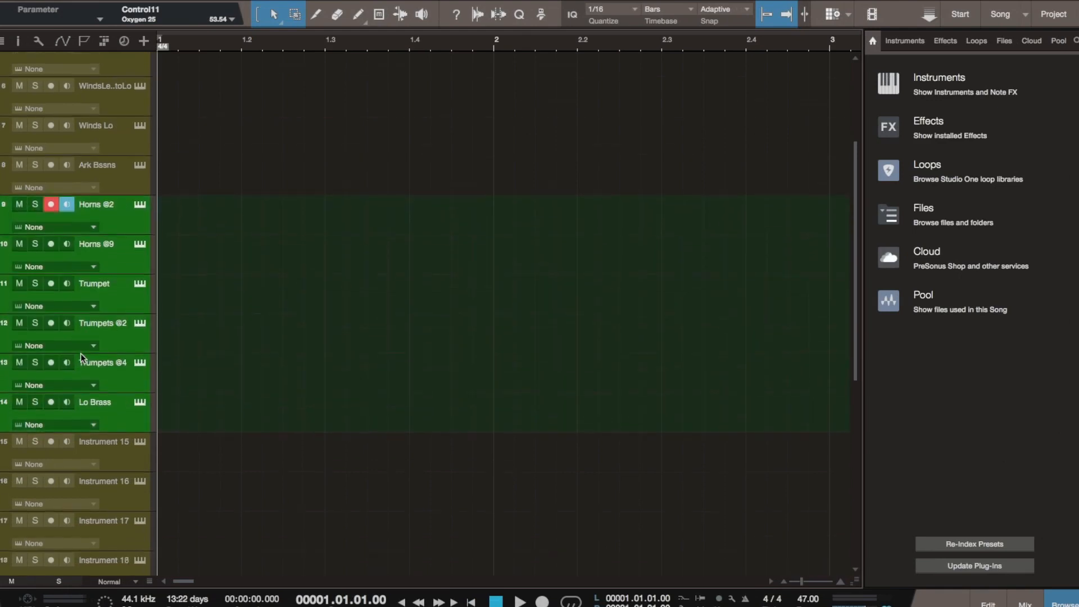
{"action": "double_click", "coordinate": [104, 382]}
{"action": "type", "text": "Strings 1"}
{"action": "key", "text": "Tab"}
{"action": "type", "text": "S"}
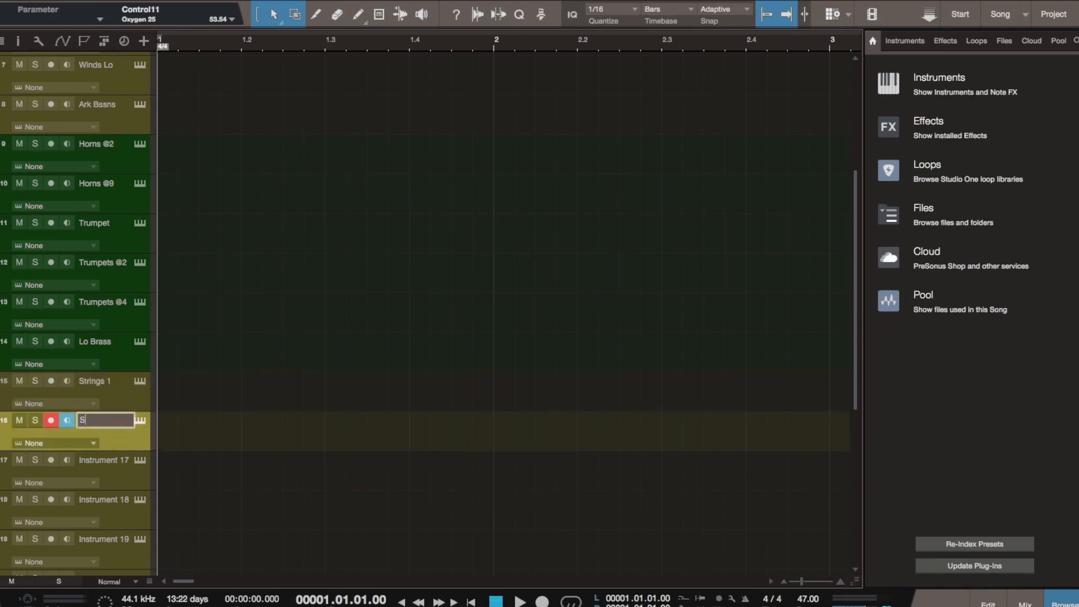
Color the tracks from Strings 1 to Strings Lo teal, and the Piano and Harp tracks blue.
{"action": "scroll", "coordinate": [115, 225], "scroll_direction": "up", "scroll_amount": 1}
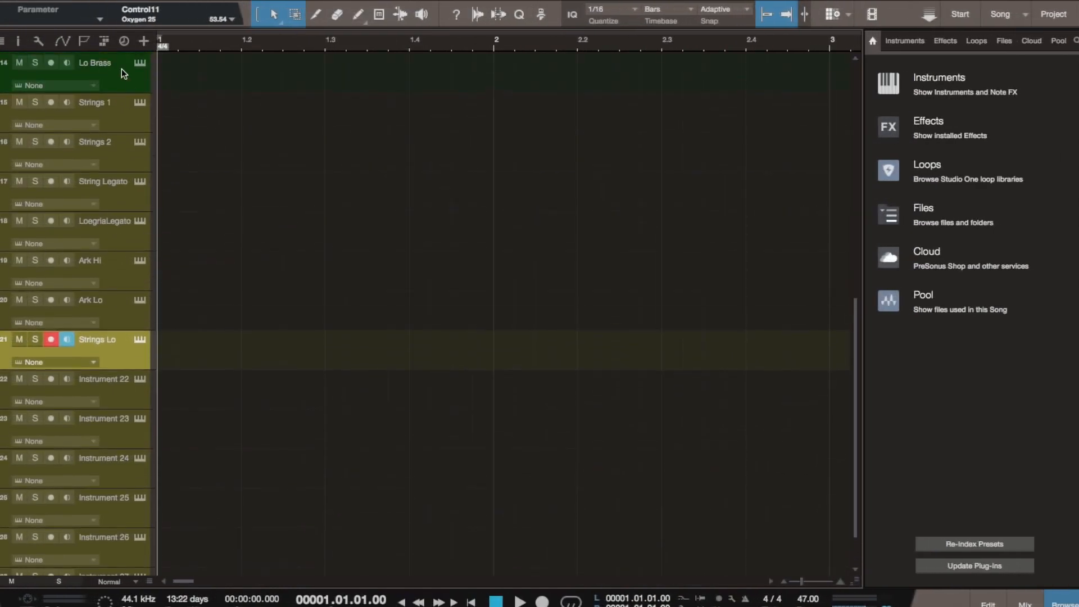
{"action": "left_click", "coordinate": [113, 103], "text": "shift"}
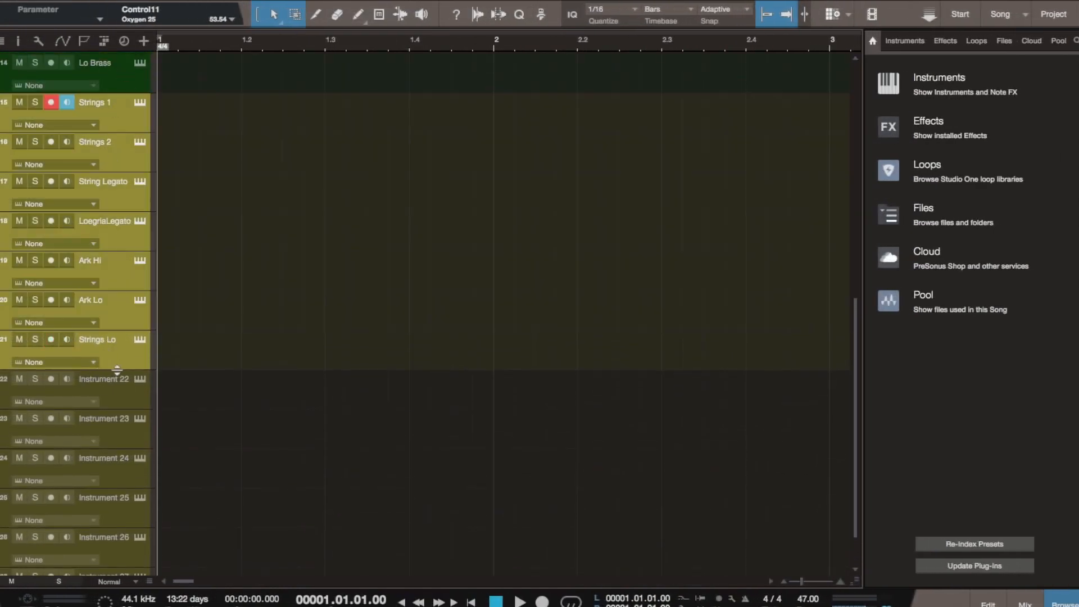
{"action": "left_click", "coordinate": [2, 344]}
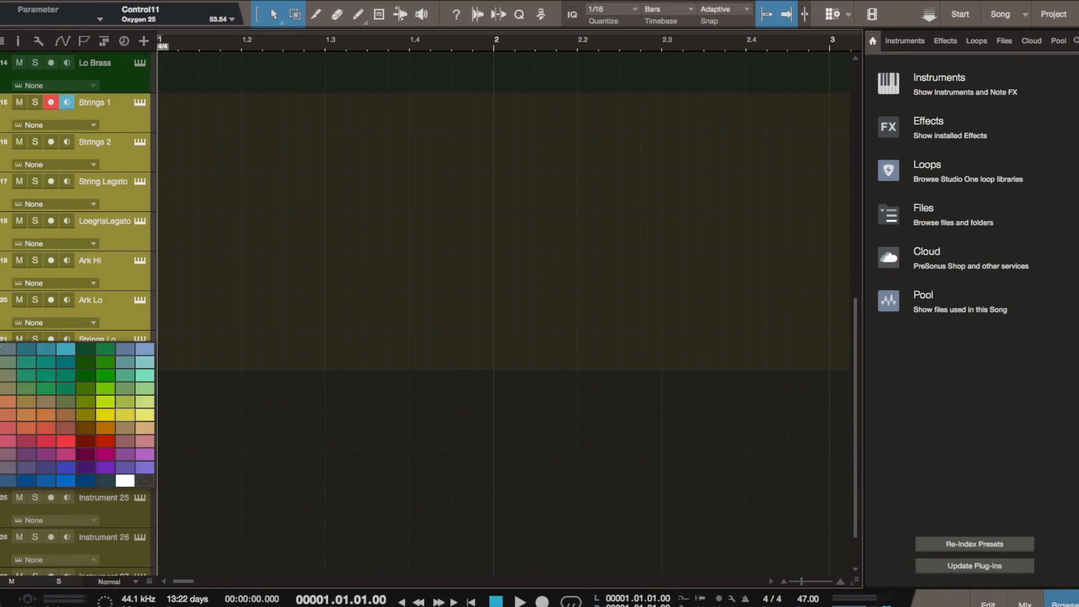
{"action": "left_click", "coordinate": [65, 368]}
{"action": "scroll", "coordinate": [88, 349], "scroll_direction": "up", "scroll_amount": 8}
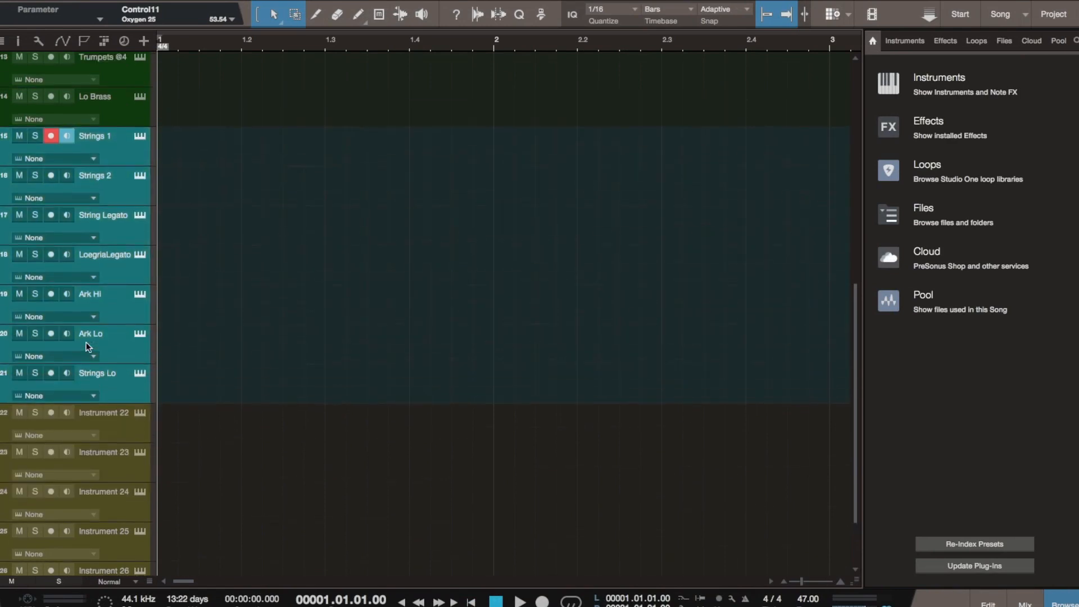
{"action": "scroll", "coordinate": [88, 347], "scroll_direction": "up", "scroll_amount": 6}
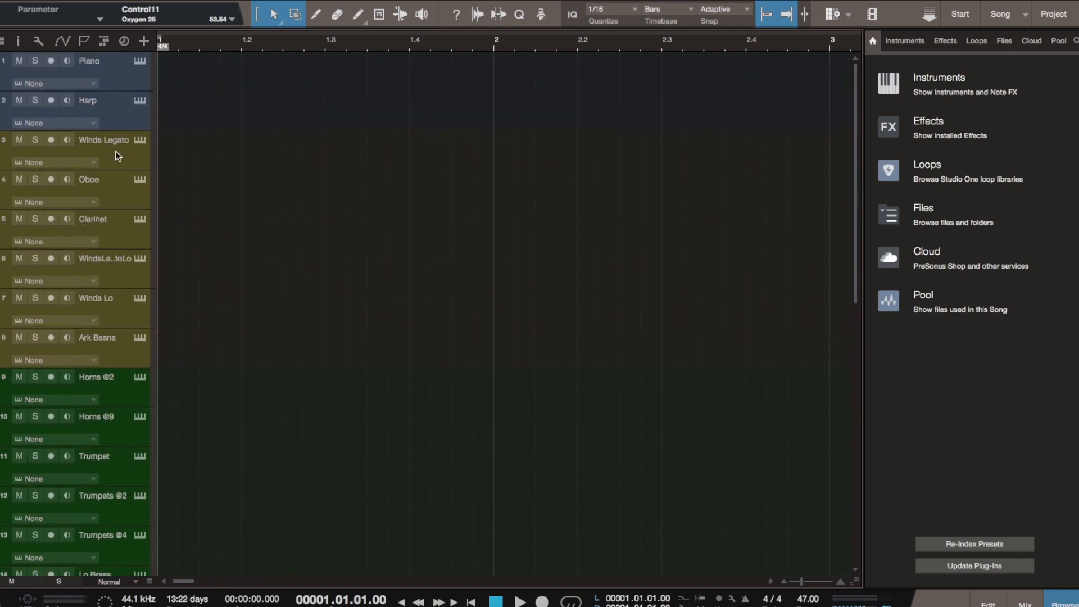
Pack the tracks from Winds Legato to Ark Bssns into a folder and name it Winds.
{"action": "left_click", "coordinate": [117, 156]}
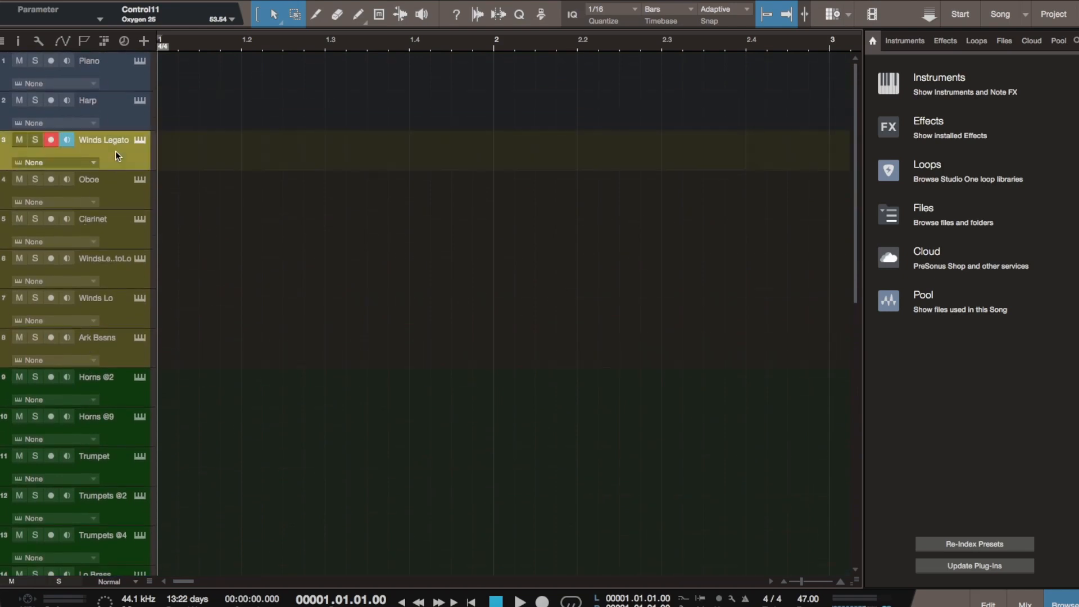
{"action": "left_click", "coordinate": [114, 344], "text": "shift"}
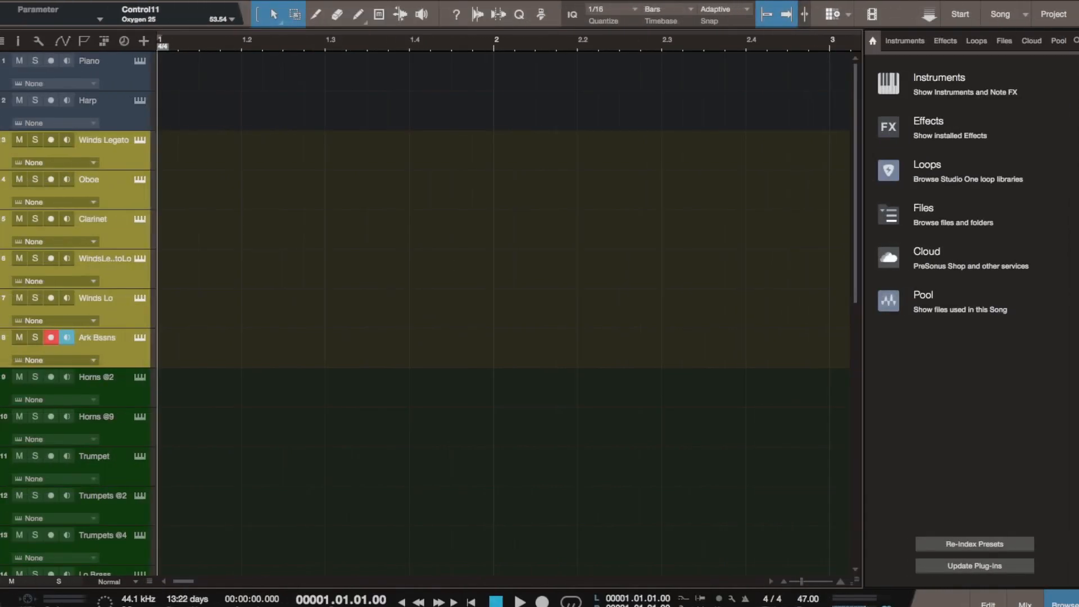
{"action": "left_click", "coordinate": [151, 0]}
{"action": "mouse_move", "coordinate": [189, 0]}
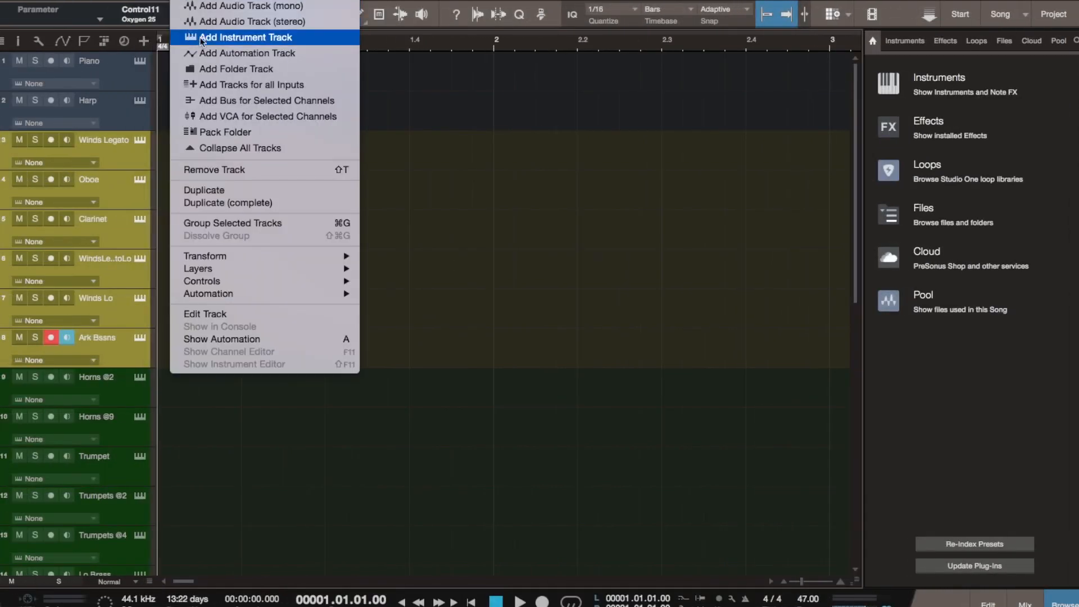
{"action": "left_click", "coordinate": [217, 132]}
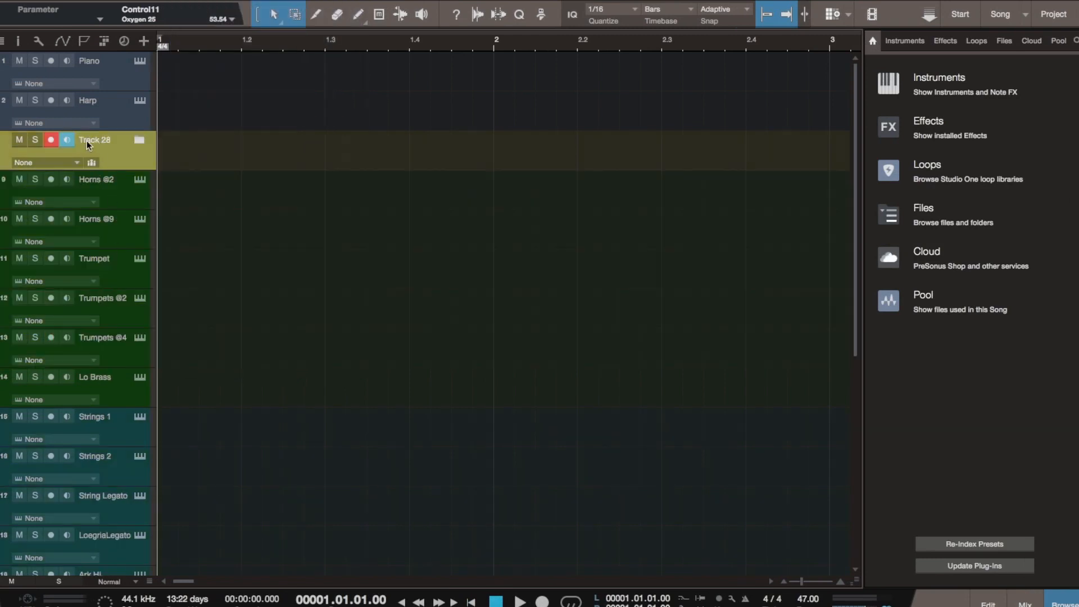
{"action": "double_click", "coordinate": [90, 140]}
{"action": "type", "text": "Windfs"}
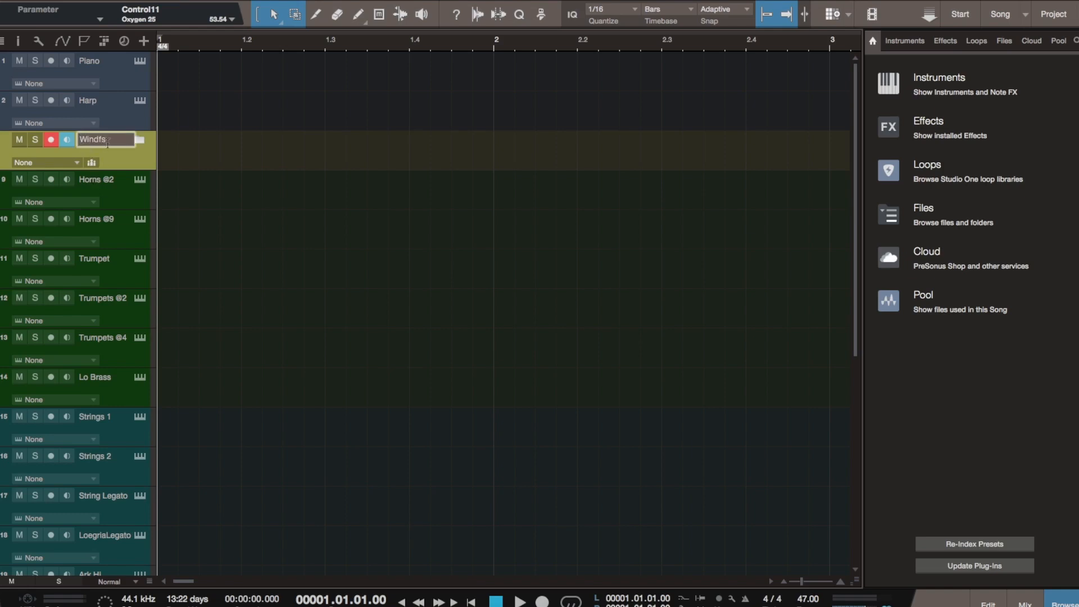
Pack the tracks from Horns @2 to Lo Brass into a folder named Brass and the string tracks into one named Strings.
{"action": "left_click", "coordinate": [117, 189]}
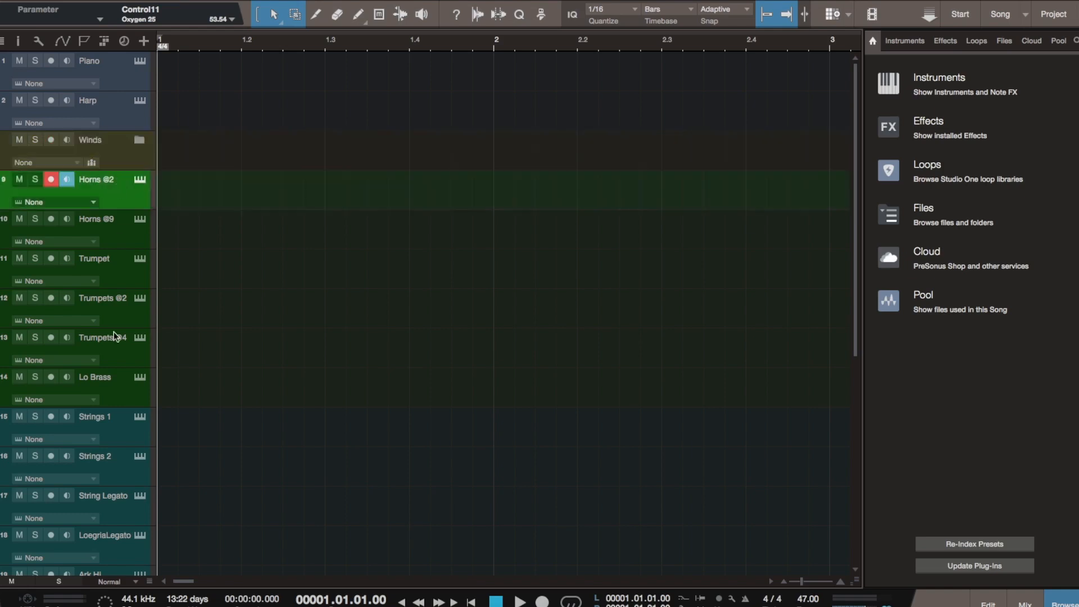
{"action": "left_click", "coordinate": [117, 378], "text": "shift"}
{"action": "left_click", "coordinate": [182, 0]}
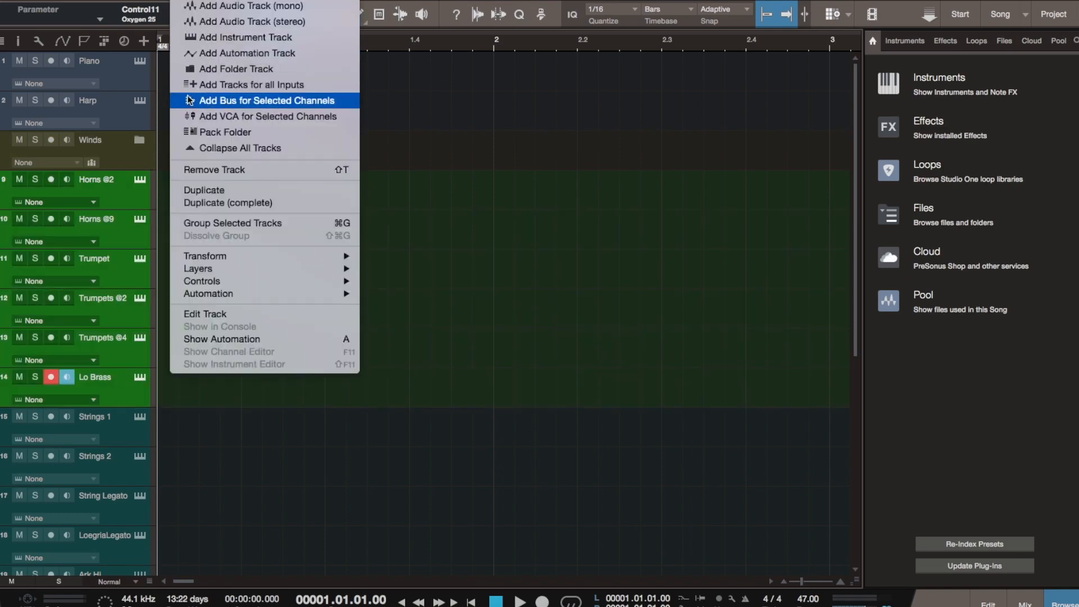
{"action": "left_click", "coordinate": [189, 134]}
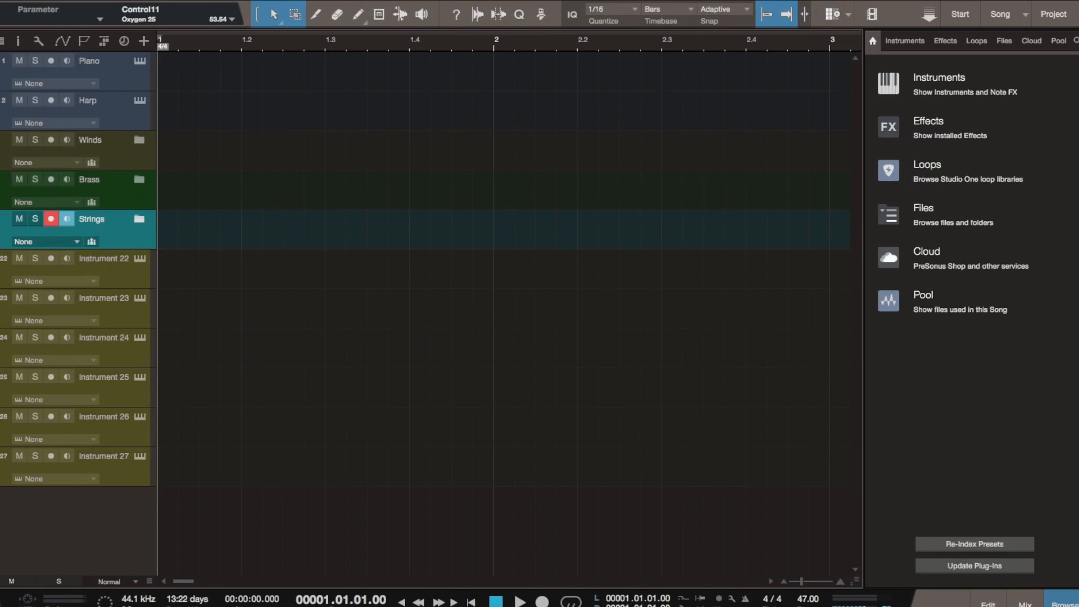
Expand the Winds folder and add two stereo audio tracks directly below the Clarinet track.
{"action": "left_click", "coordinate": [1, 179]}
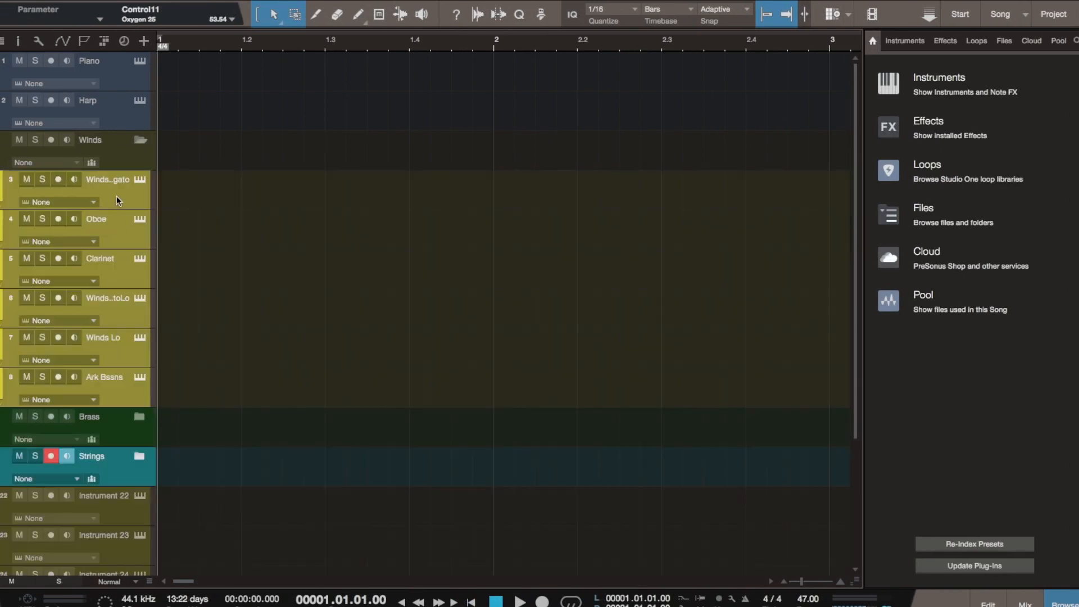
{"action": "left_click", "coordinate": [120, 261]}
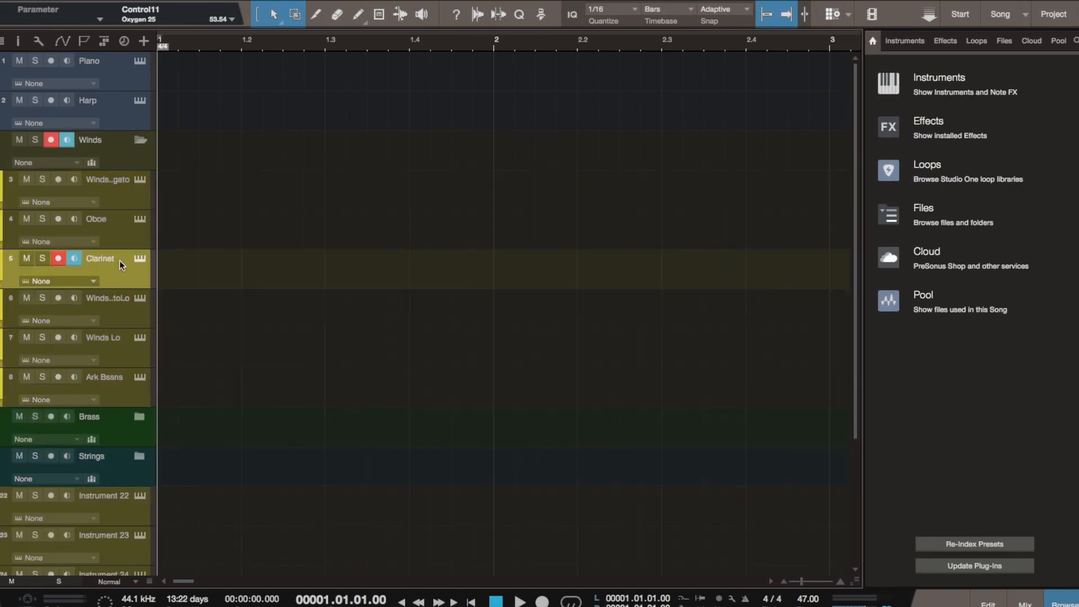
{"action": "left_click", "coordinate": [145, 40]}
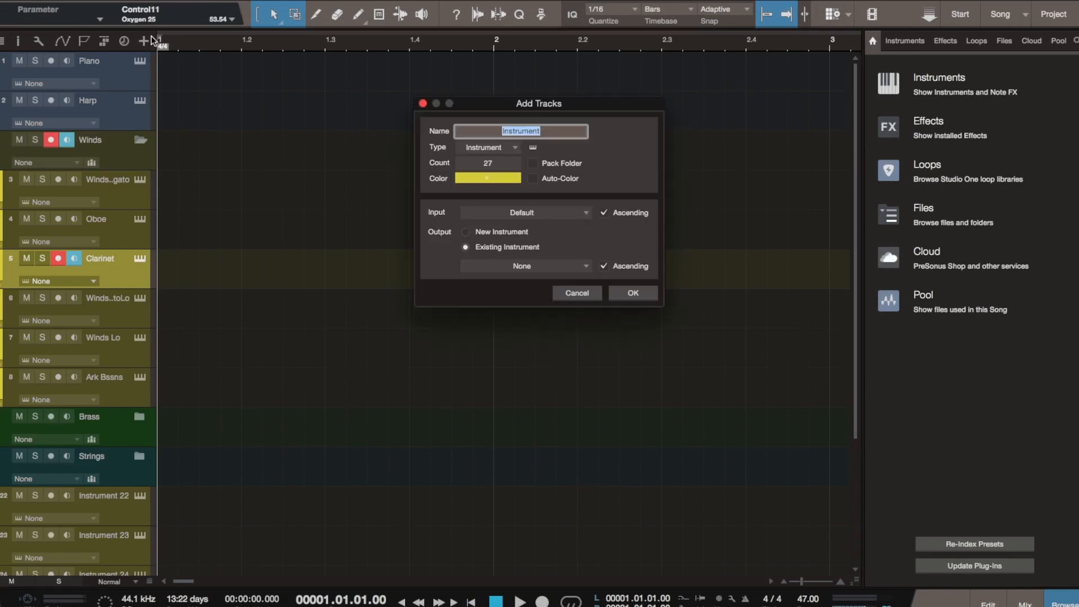
{"action": "left_click", "coordinate": [517, 147]}
{"action": "left_click", "coordinate": [511, 161]}
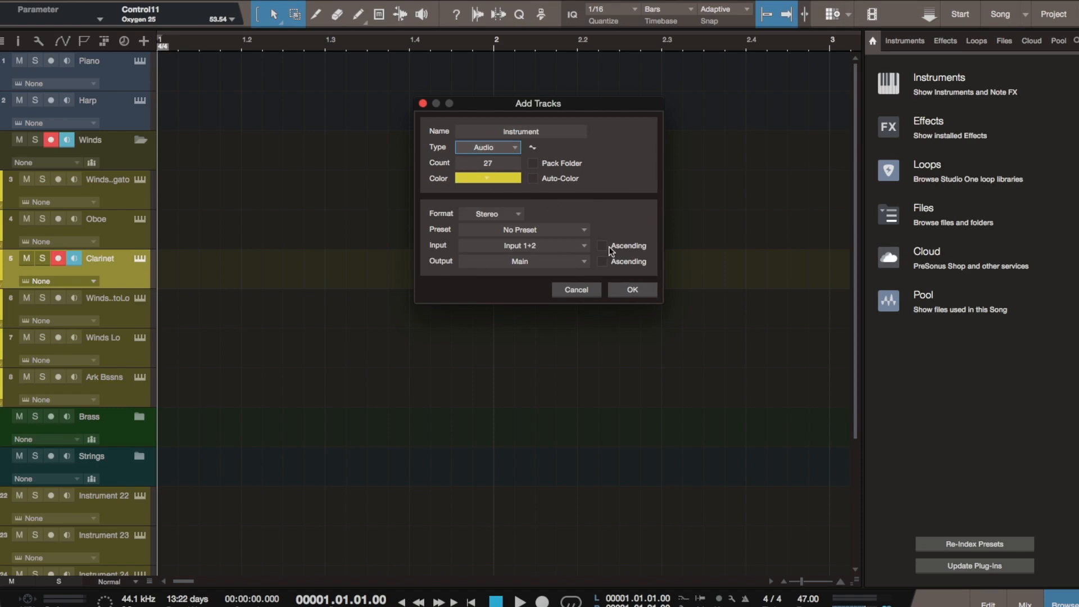
{"action": "left_click", "coordinate": [488, 164]}
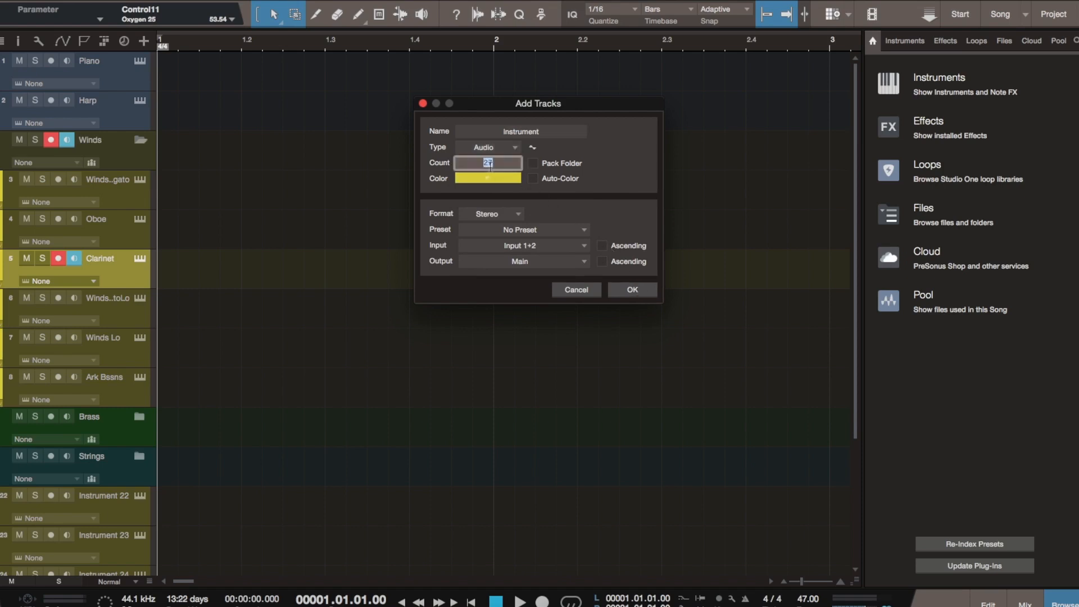
{"action": "type", "text": "2"}
{"action": "left_click", "coordinate": [632, 290]}
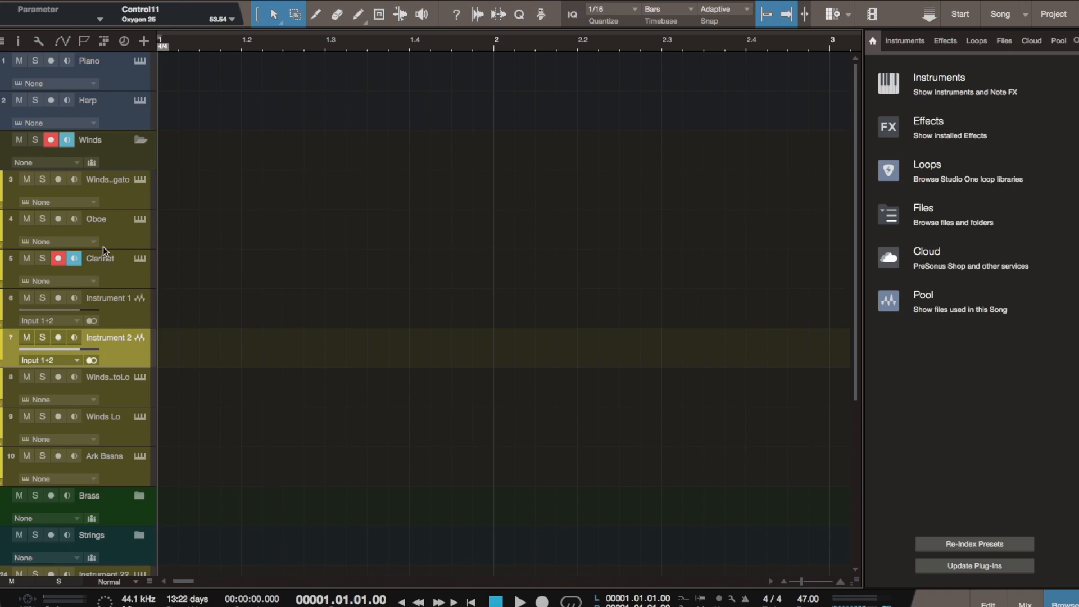
Rename the two new audio tracks as English Horn and Bassoon.
{"action": "left_click", "coordinate": [103, 299]}
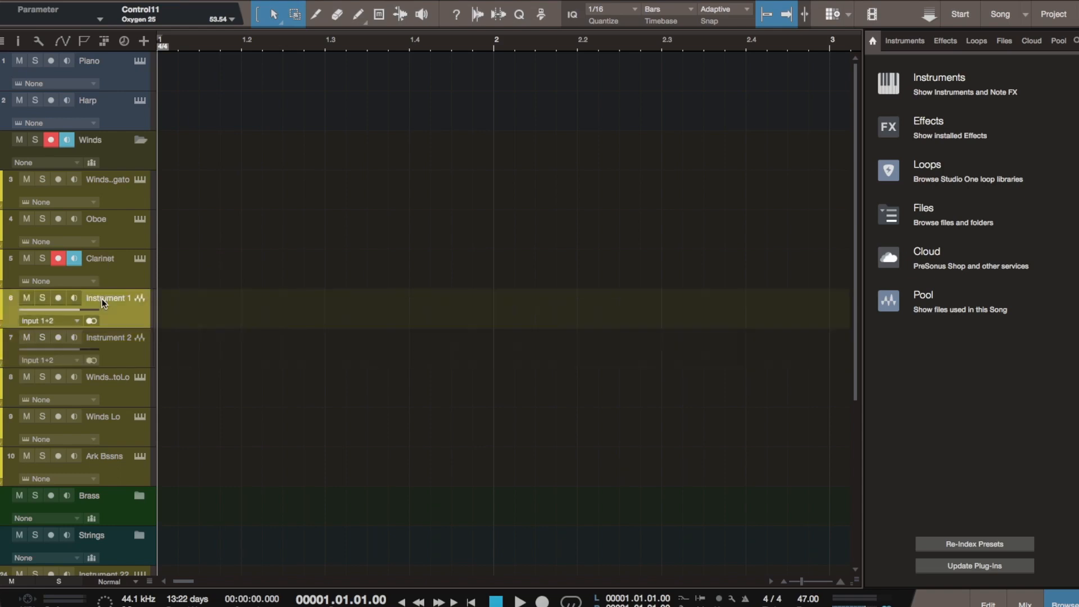
{"action": "type", "text": "English Horn"}
{"action": "key", "text": "Tab"}
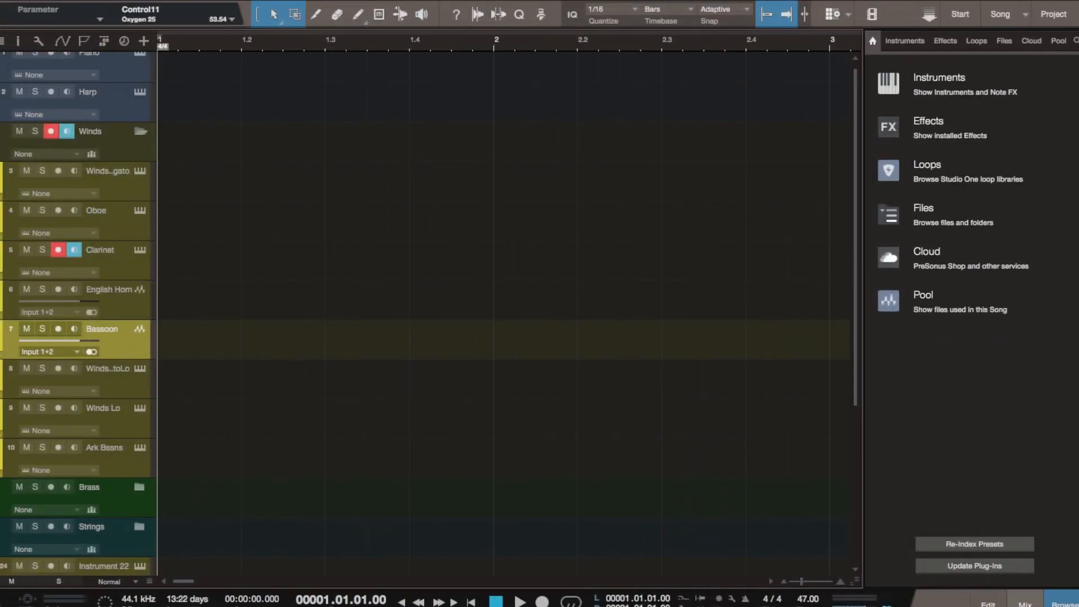
Show the mix console and add four Kontakt 5 16out instances from the instrument browser to its instrument rack.
{"action": "left_click", "coordinate": [1025, 604]}
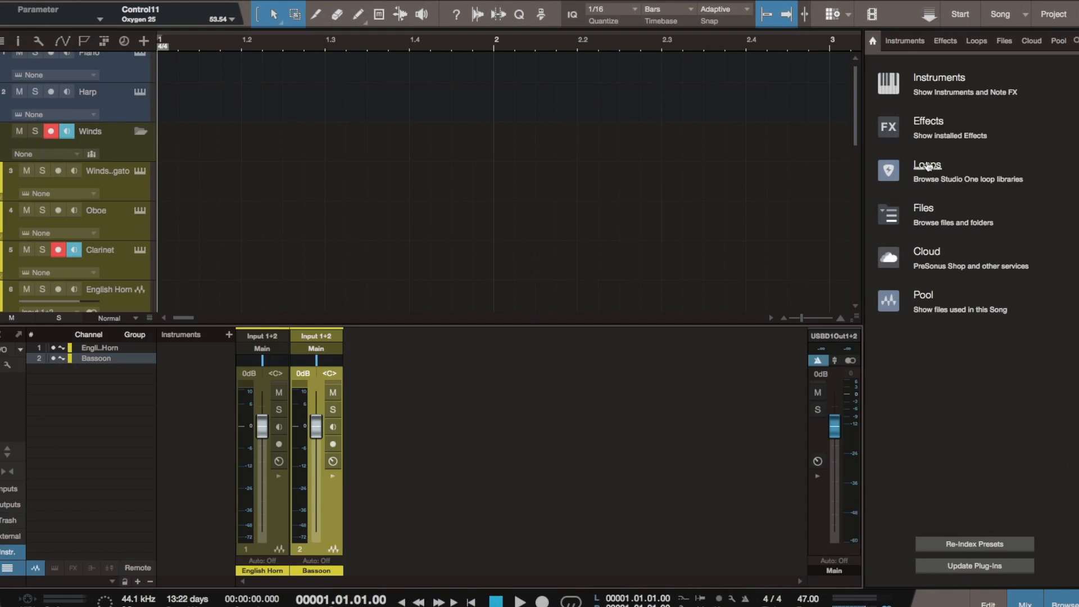
{"action": "left_click", "coordinate": [897, 88]}
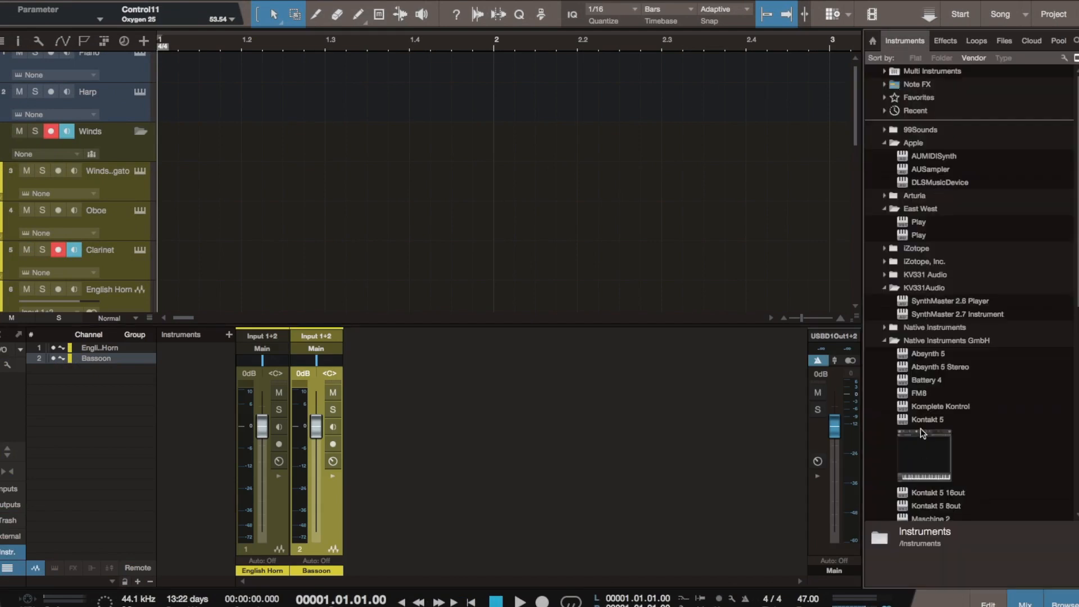
{"action": "left_click_drag", "start_coordinate": [922, 490], "coordinate": [203, 381]}
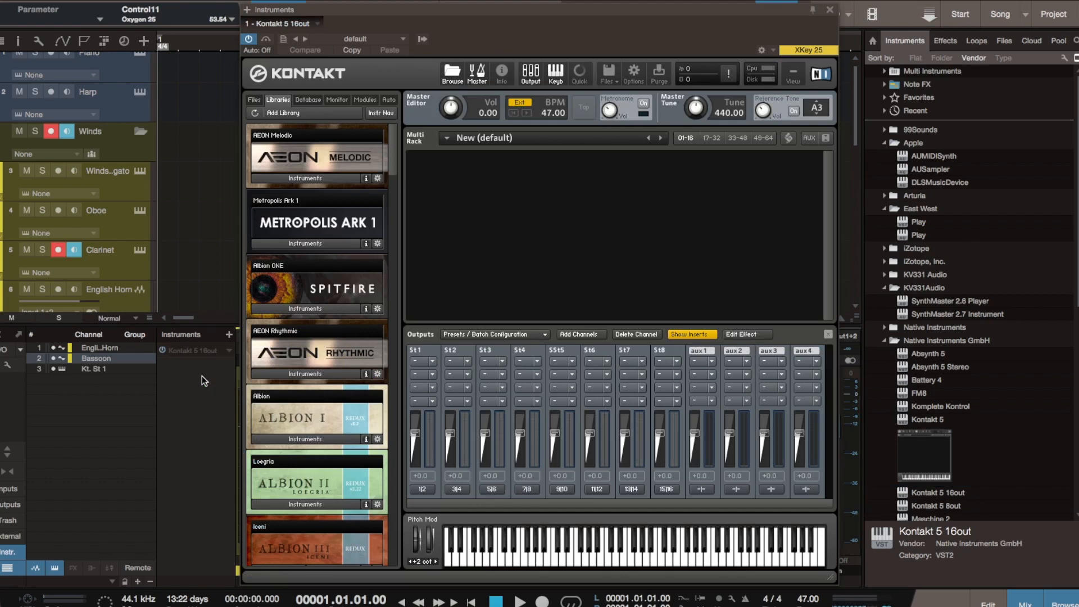
{"action": "left_click_drag", "start_coordinate": [556, 8], "coordinate": [0, 27]}
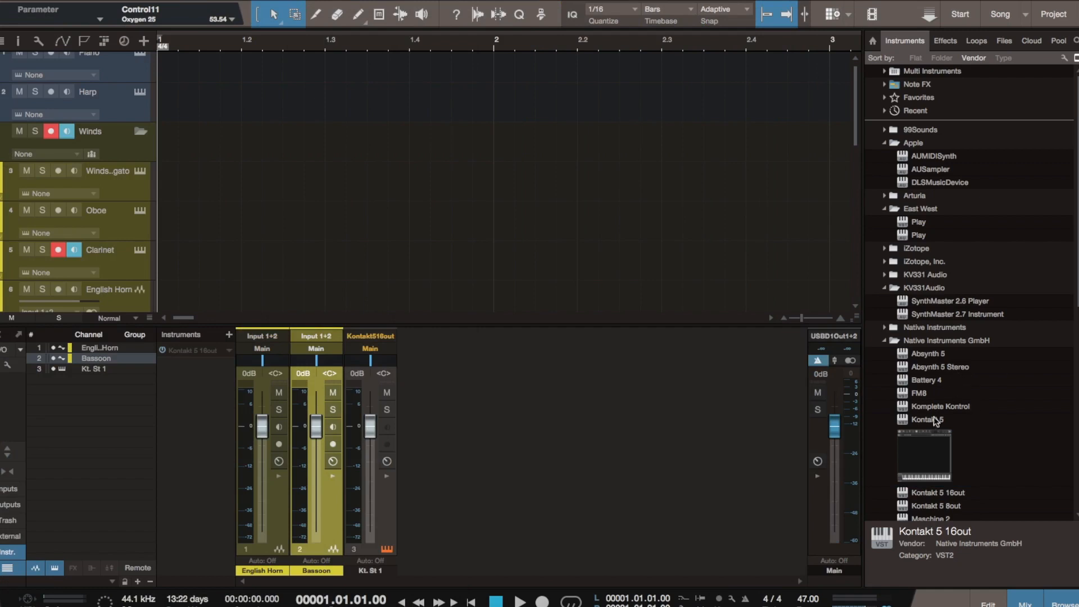
{"action": "left_click", "coordinate": [926, 494]}
{"action": "left_click_drag", "start_coordinate": [926, 496], "coordinate": [202, 378]}
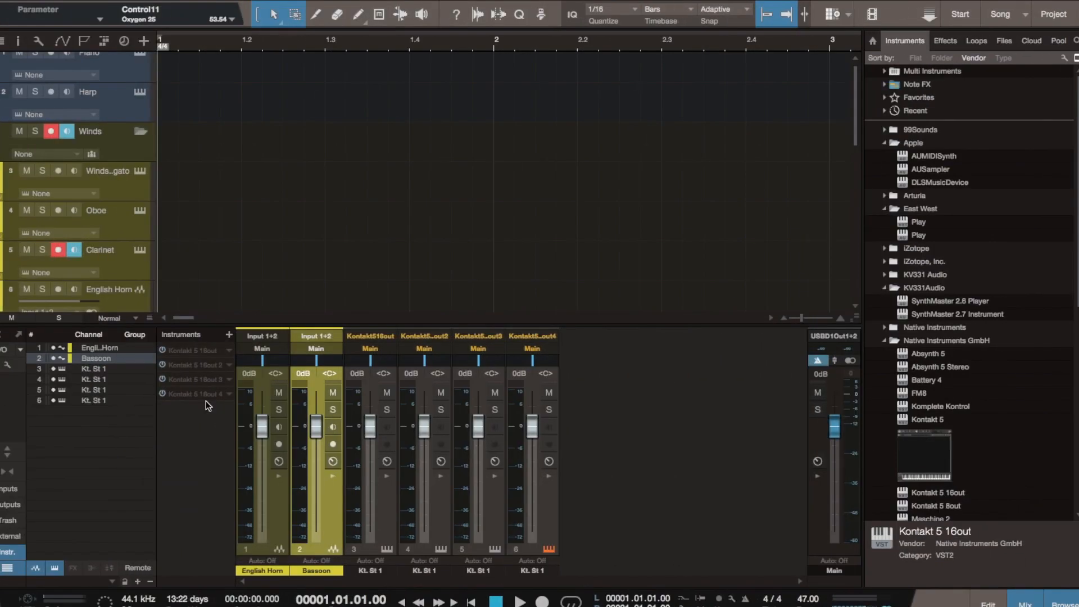
Rename the first two Kontakt instances in the instrument rack as Piano and Harp and Winds.
{"action": "left_click", "coordinate": [230, 351]}
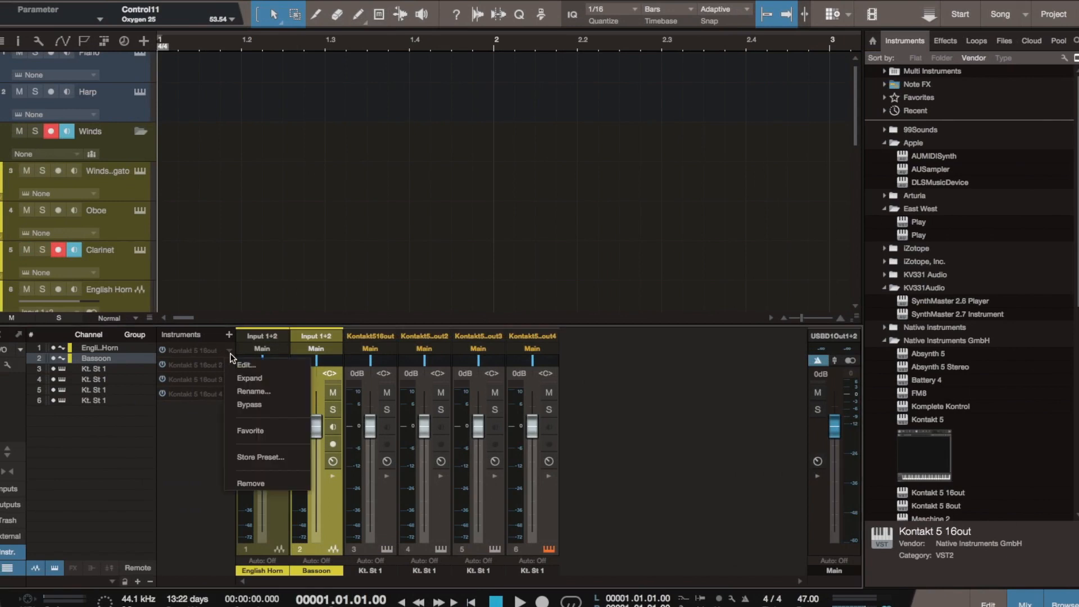
{"action": "left_click", "coordinate": [240, 395]}
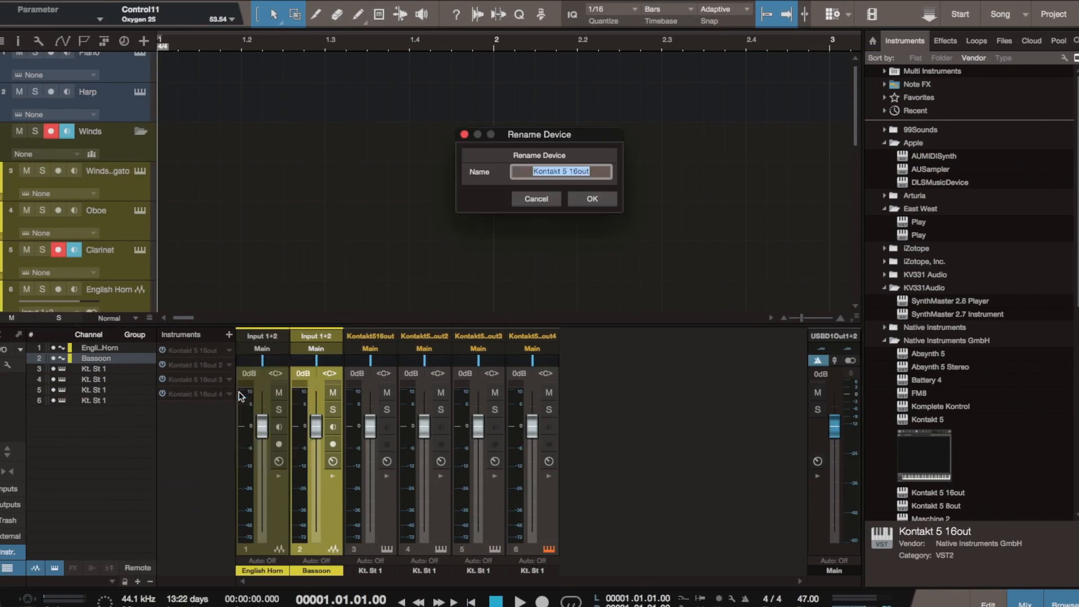
{"action": "type", "text": "Piano and"}
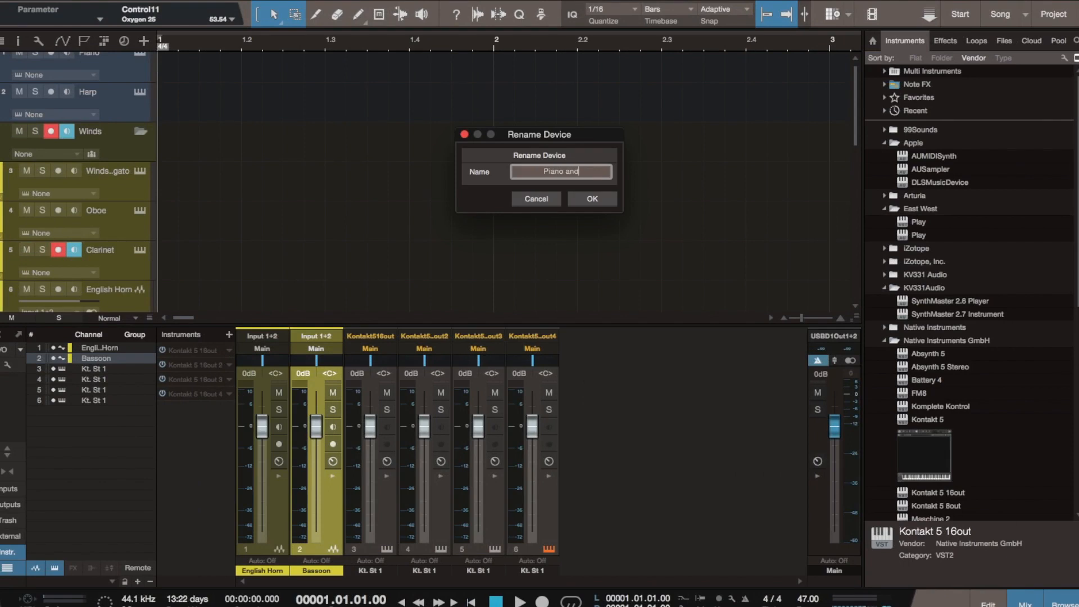
{"action": "type", "text": " Harp"}
{"action": "left_click", "coordinate": [590, 199]}
{"action": "left_click", "coordinate": [230, 365]}
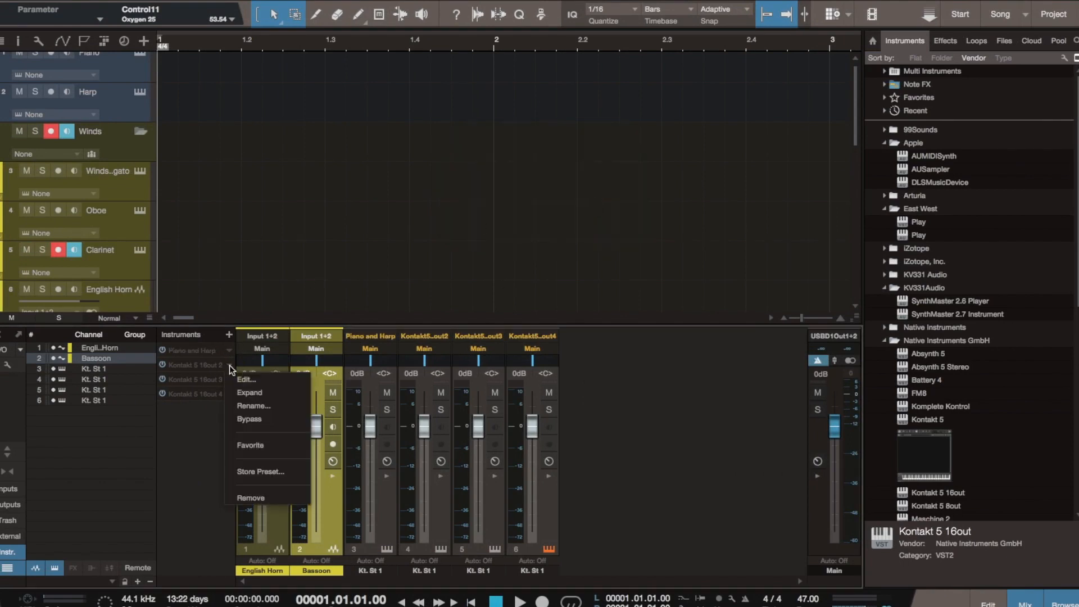
{"action": "left_click", "coordinate": [234, 405]}
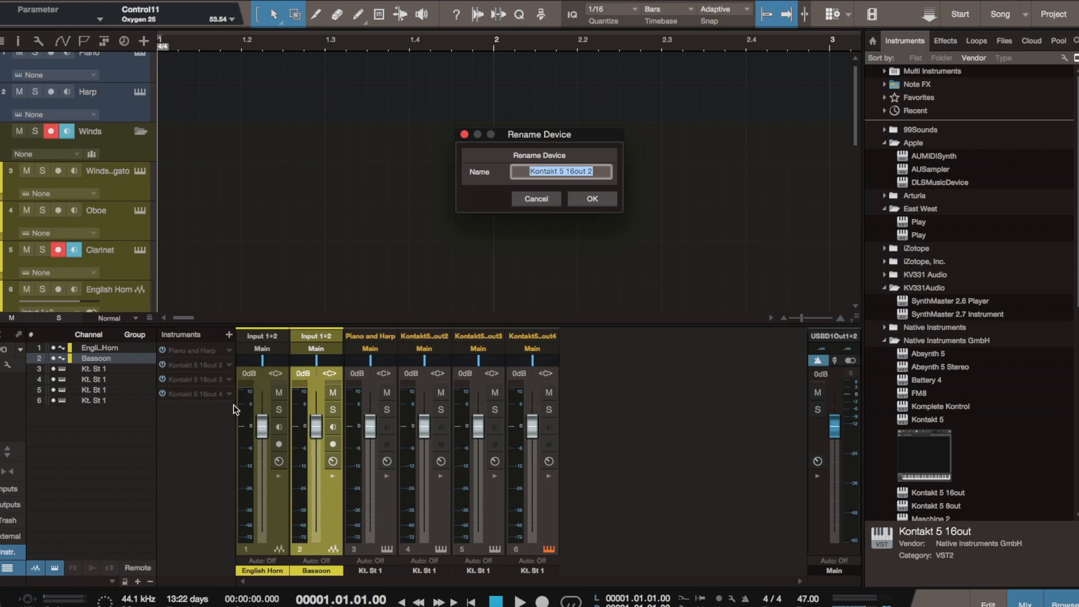
{"action": "type", "text": "Winds"}
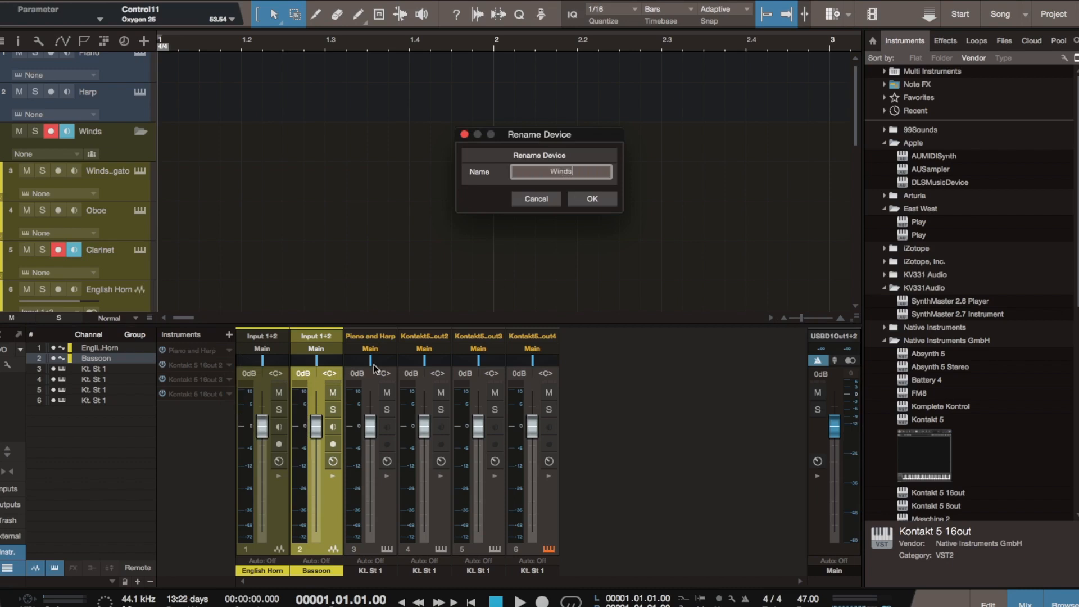
{"action": "left_click", "coordinate": [589, 200]}
Rename the third and fourth Kontakt instances in the instrument rack as Brass and Strings.
{"action": "left_click", "coordinate": [229, 380]}
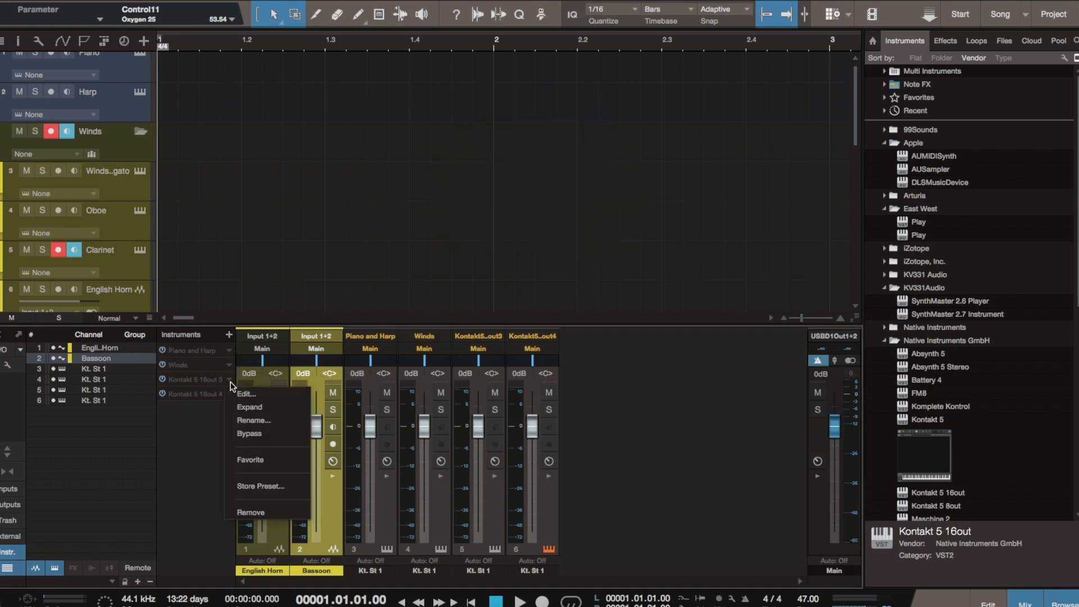
{"action": "left_click", "coordinate": [234, 423]}
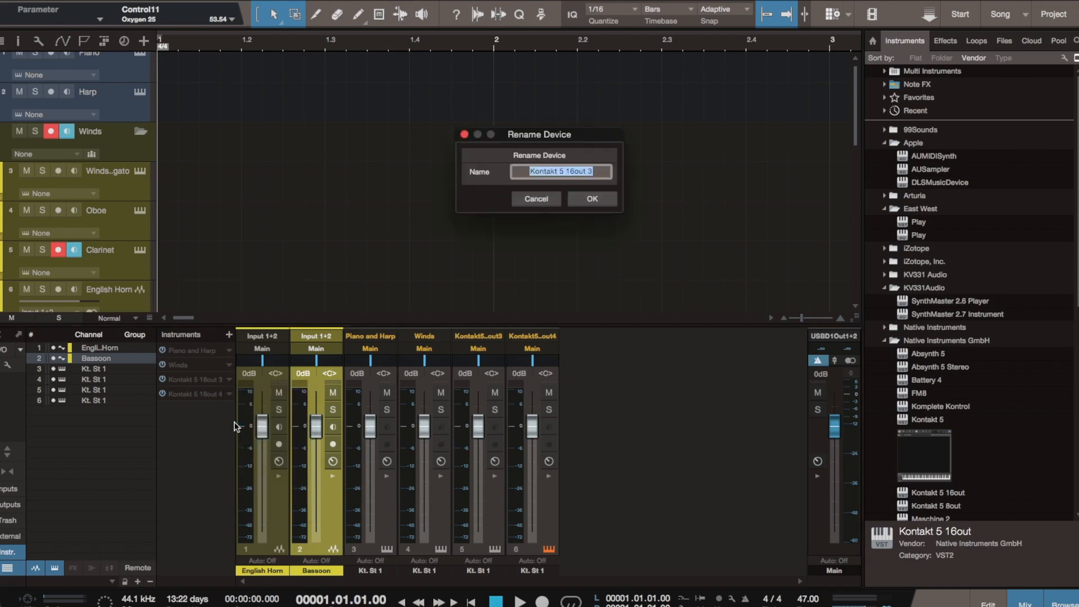
{"action": "type", "text": "Brass"}
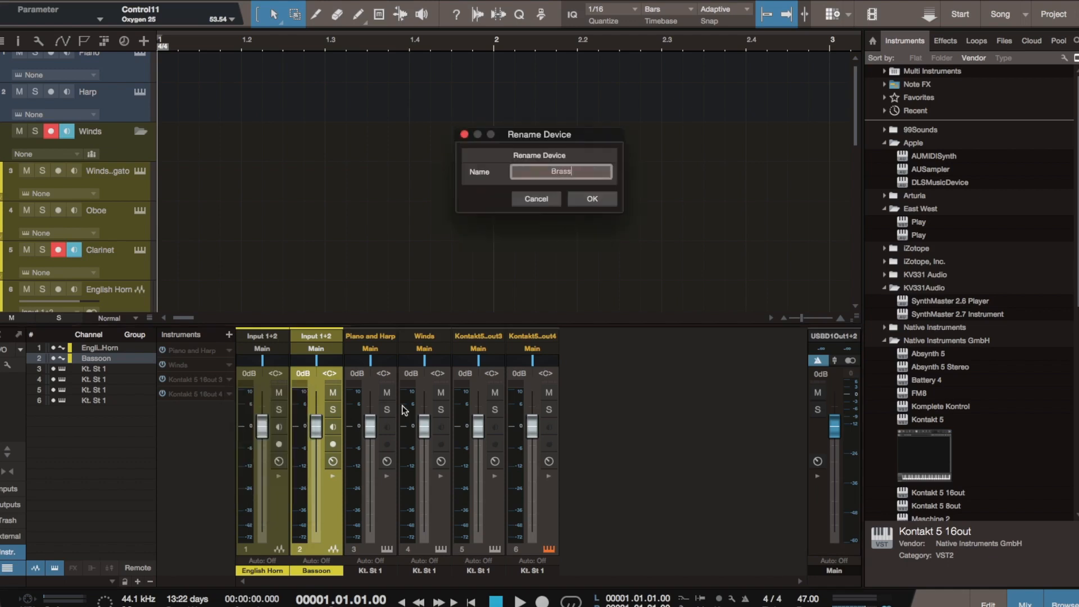
{"action": "left_click", "coordinate": [588, 200]}
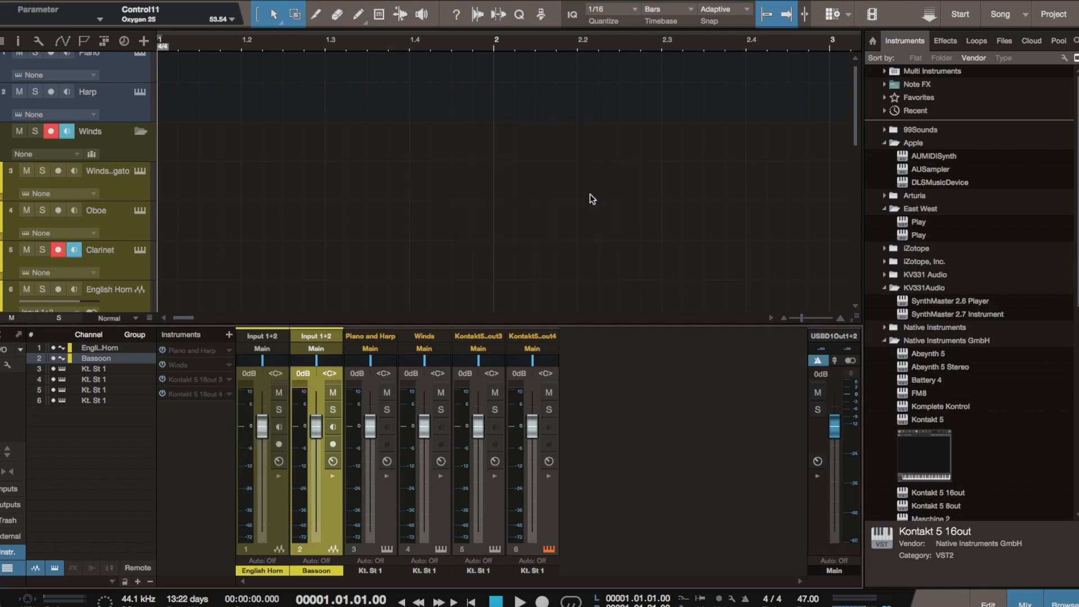
{"action": "left_click", "coordinate": [229, 395]}
{"action": "left_click", "coordinate": [250, 435]}
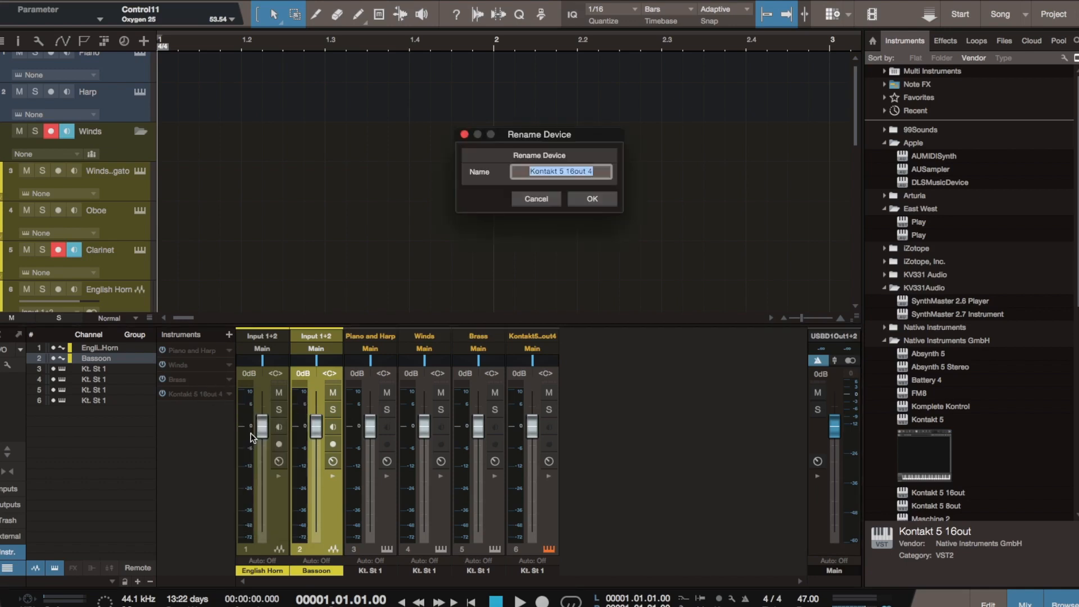
{"action": "type", "text": "Strings"}
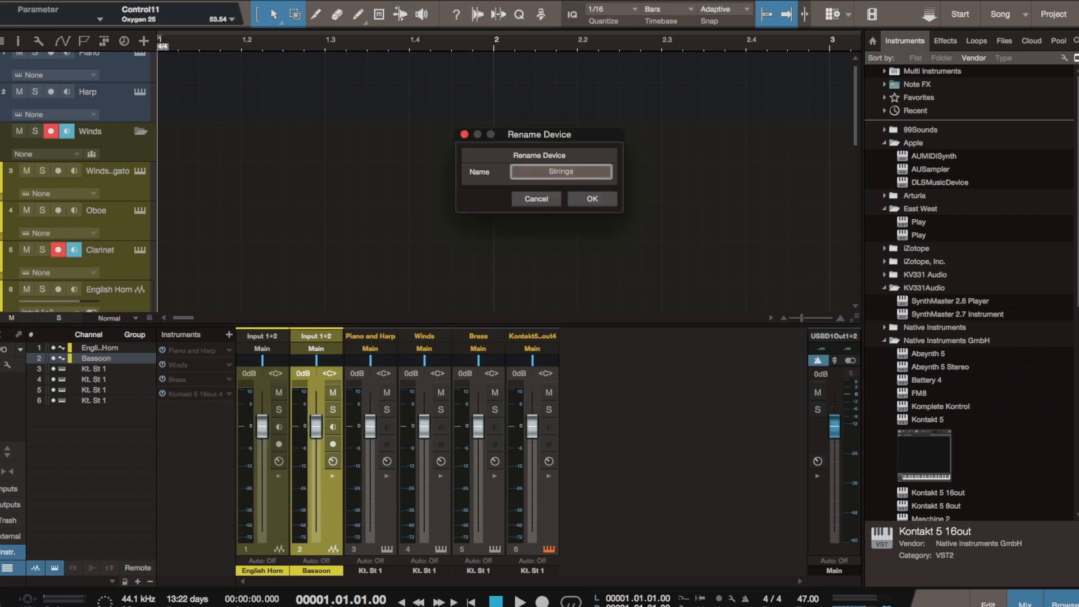
{"action": "left_click", "coordinate": [592, 200]}
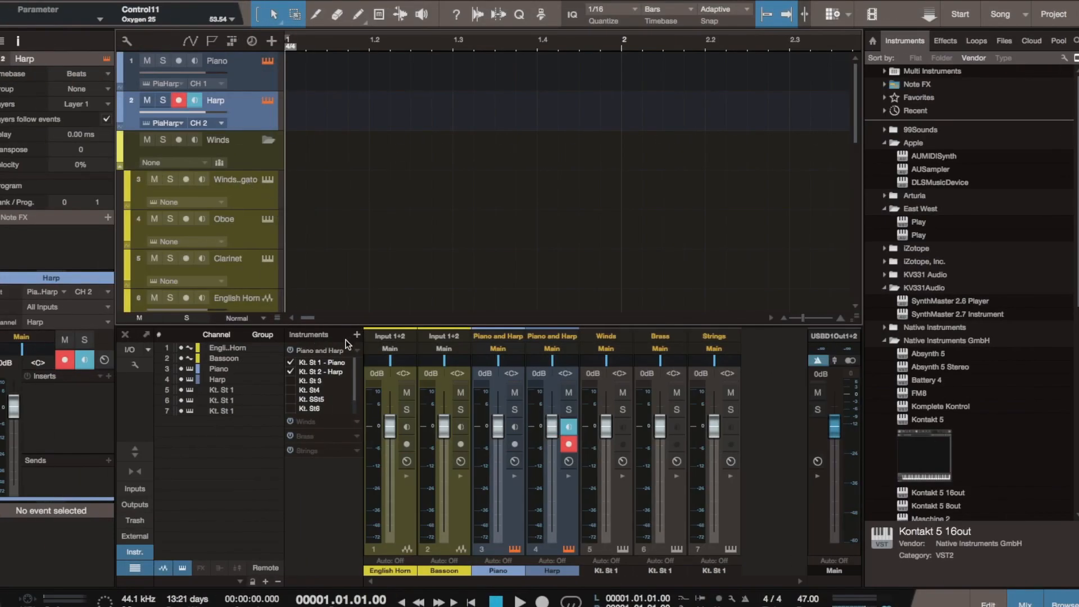
Collapse the Piano and Harp rack entry, enable outputs Kt. St 2 through Kt. St6 of the Winds instance, and collapse its output list.
{"action": "left_click", "coordinate": [356, 350]}
{"action": "left_click", "coordinate": [370, 376]}
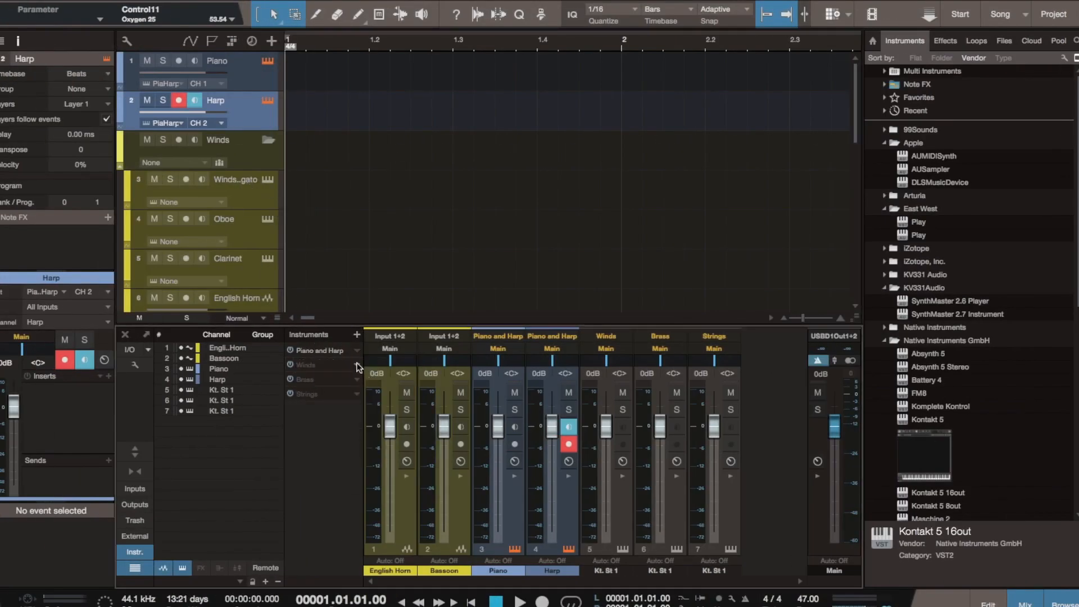
{"action": "left_click", "coordinate": [356, 365]}
{"action": "left_click", "coordinate": [388, 389]}
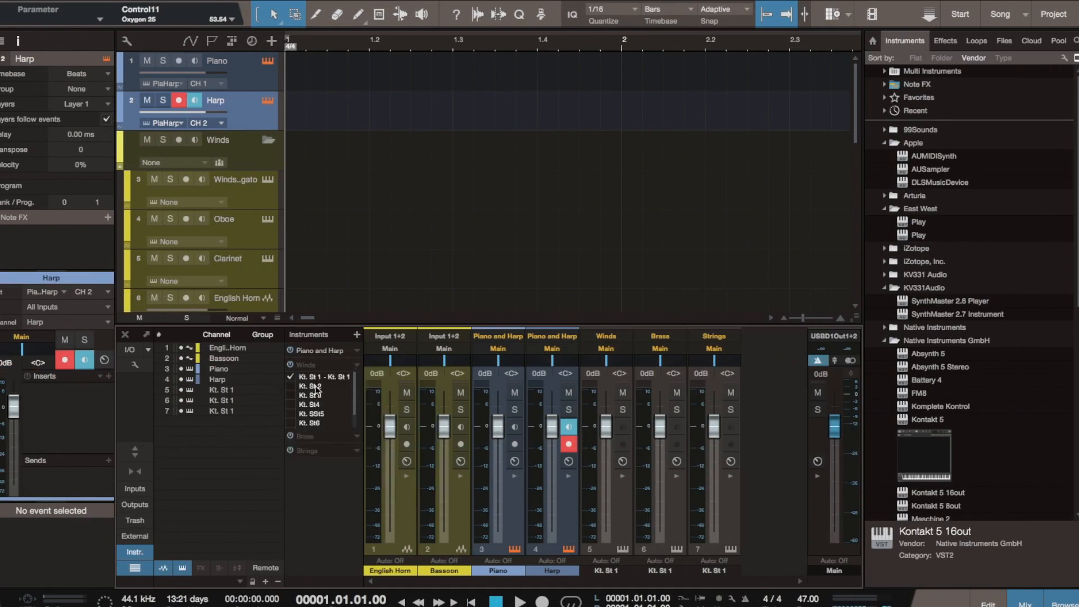
{"action": "left_click", "coordinate": [290, 386]}
{"action": "left_click", "coordinate": [290, 395]}
{"action": "left_click", "coordinate": [290, 404]}
{"action": "left_click", "coordinate": [290, 413]}
{"action": "left_click", "coordinate": [291, 423]}
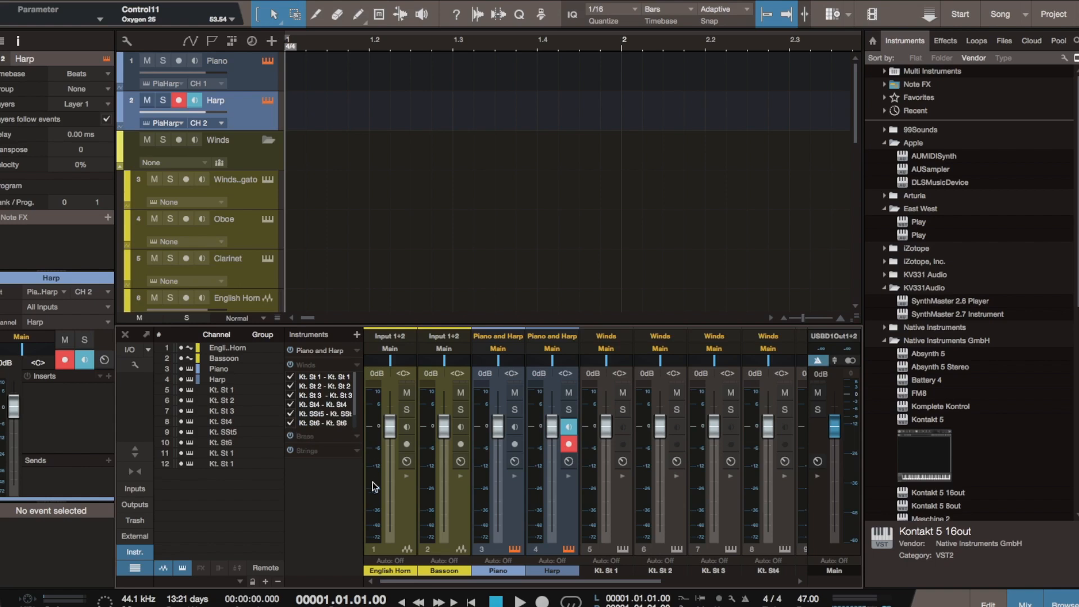
{"action": "left_click", "coordinate": [356, 365]}
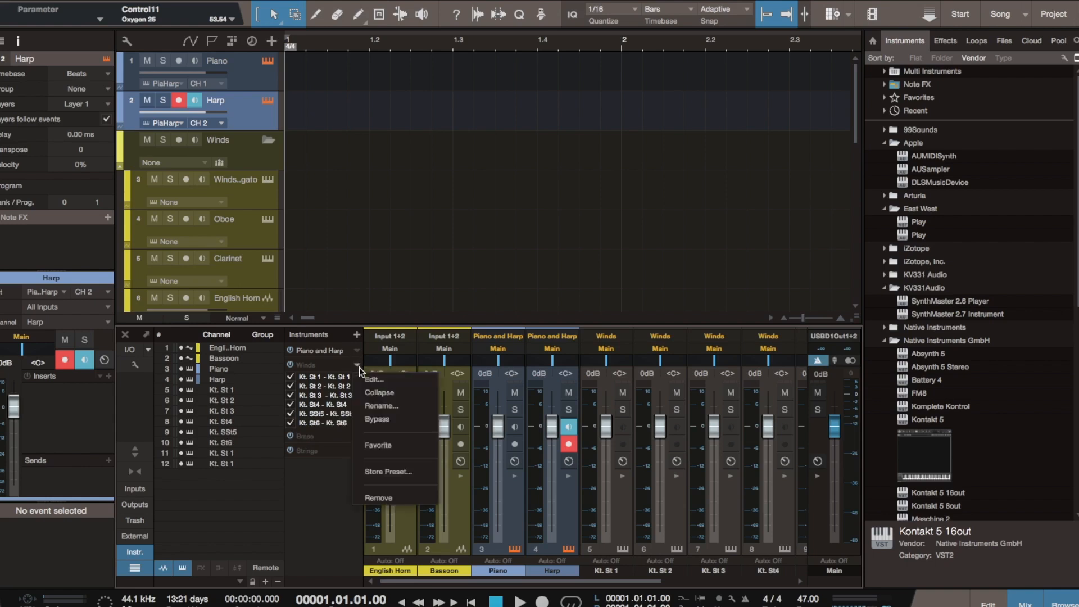
{"action": "left_click", "coordinate": [372, 392]}
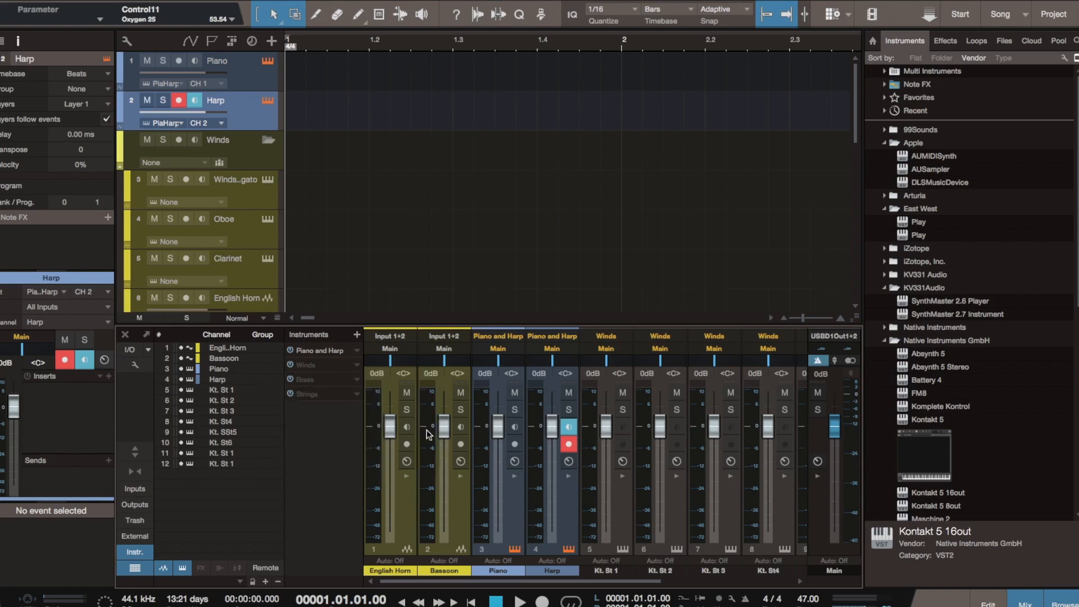
Name the six Winds mixer channels Winds Legato, Oboe, Clarinet, WindsLegatoLo, Winds Lo and Ark Bssns.
{"action": "double_click", "coordinate": [605, 571]}
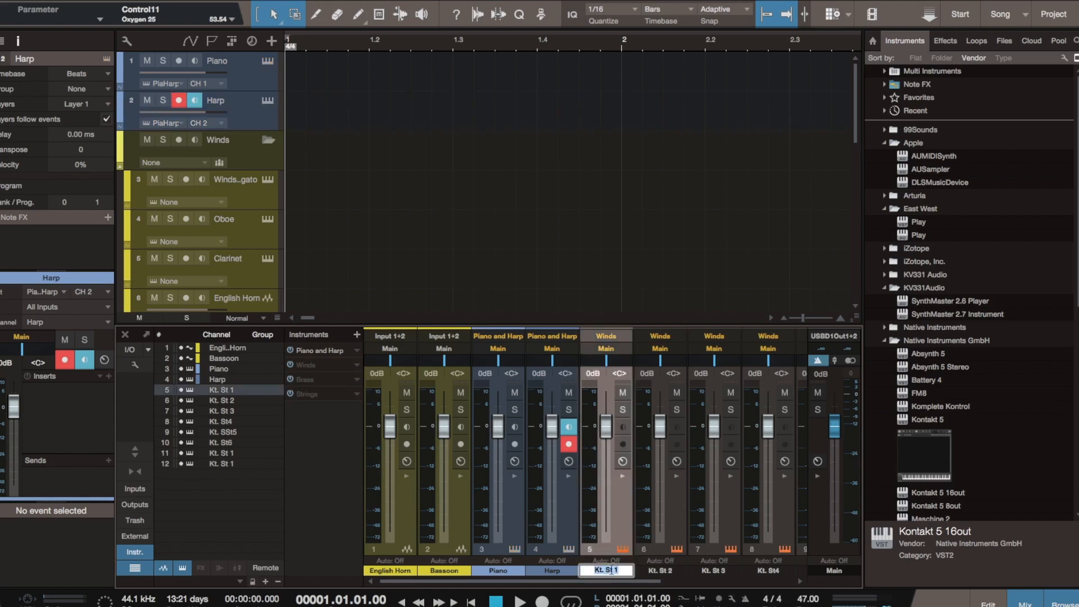
{"action": "type", "text": "Winds"}
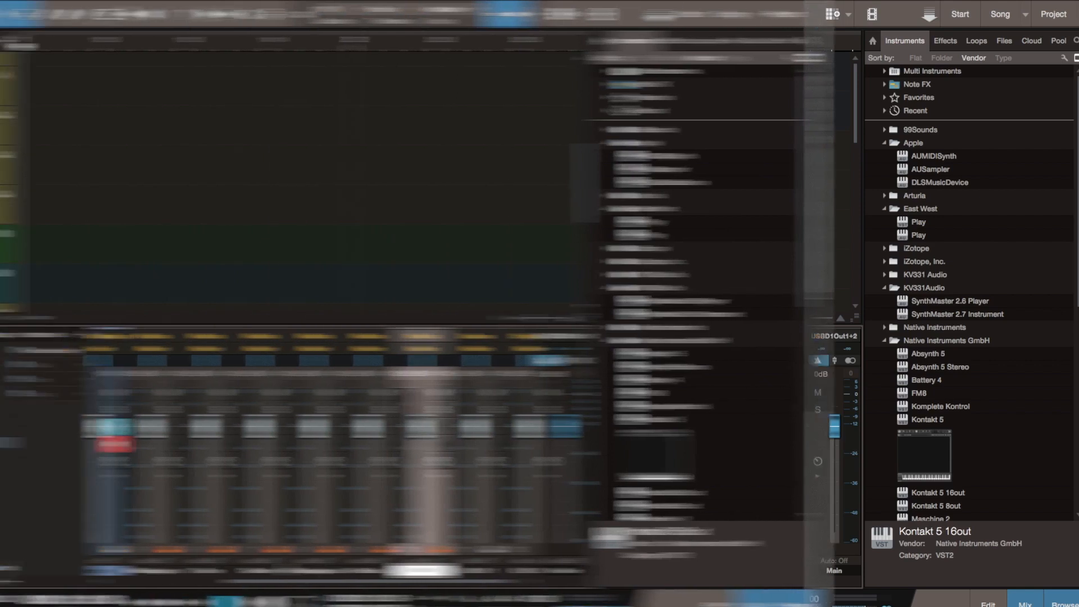
{"action": "type", "text": "Ark Bssns"}
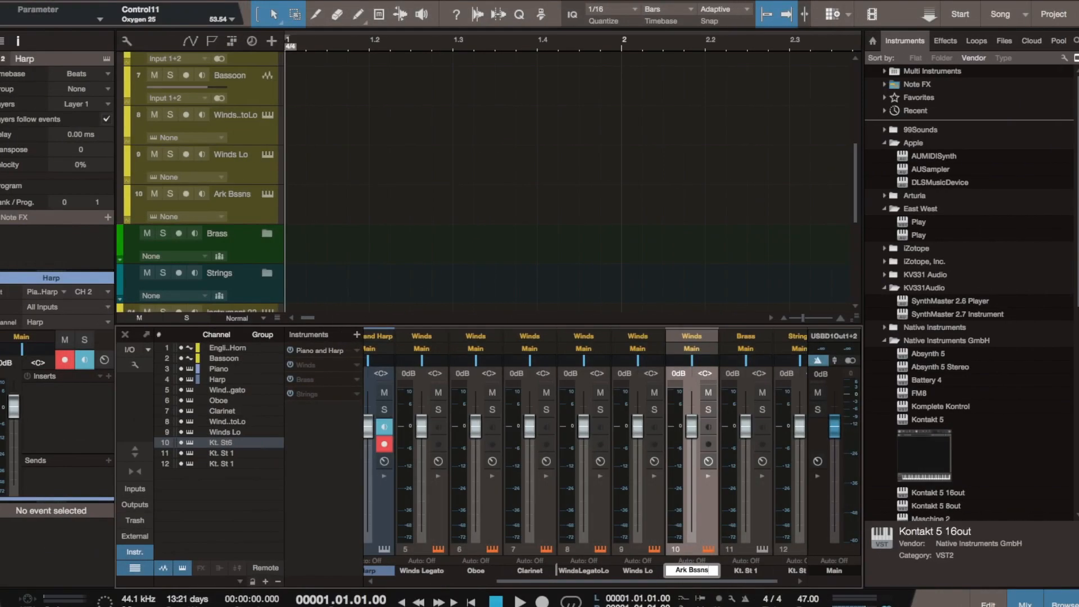
{"action": "key", "text": "Return"}
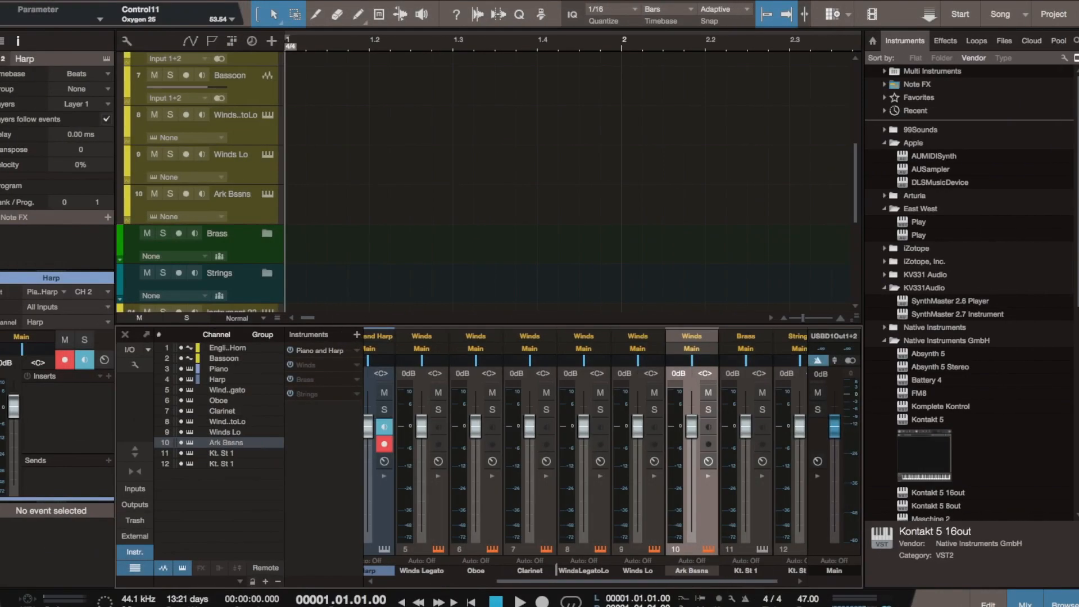
Color the mixer channels from Winds Legato through Ark Bssns yellow.
{"action": "left_click", "coordinate": [422, 551]}
{"action": "left_click", "coordinate": [691, 542], "text": "shift"}
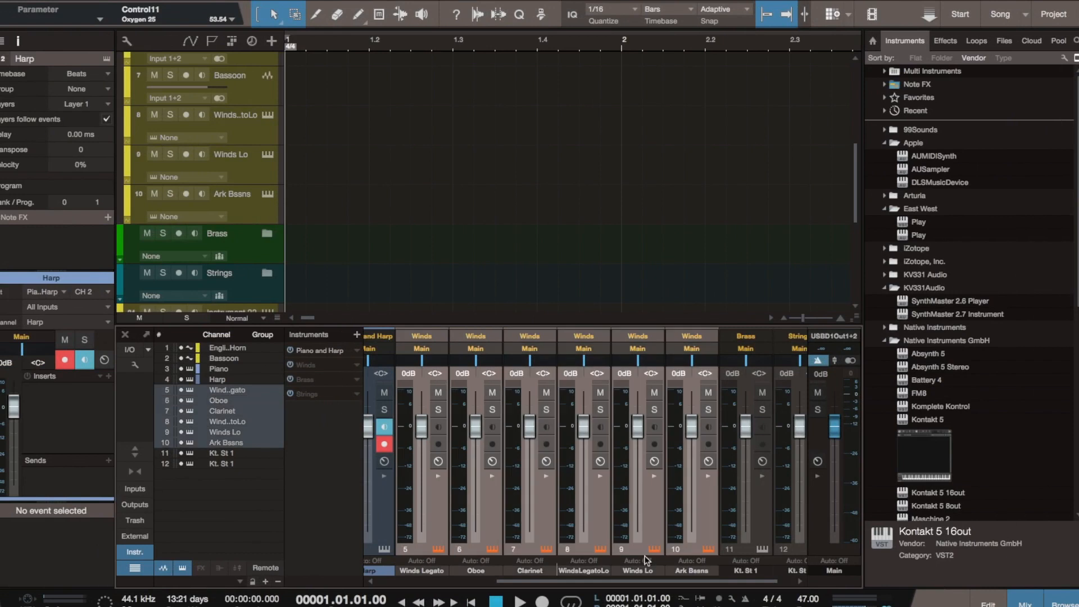
{"action": "left_click", "coordinate": [443, 572]}
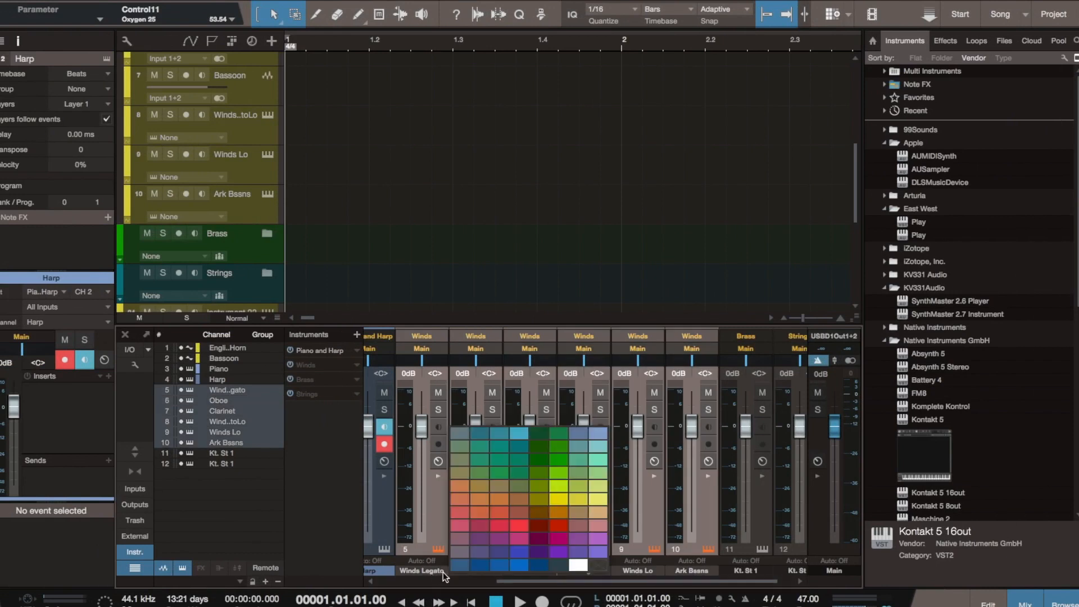
{"action": "left_click", "coordinate": [555, 493]}
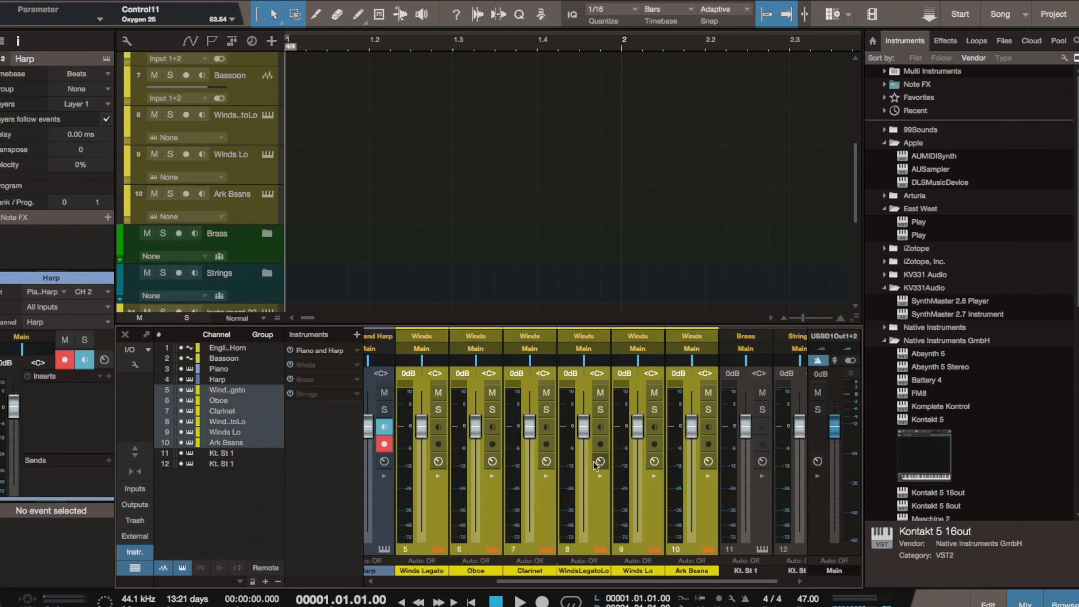
Route the Winds Legato and Oboe tracks to the Winds instrument.
{"action": "scroll", "coordinate": [254, 174], "scroll_direction": "up", "scroll_amount": 5}
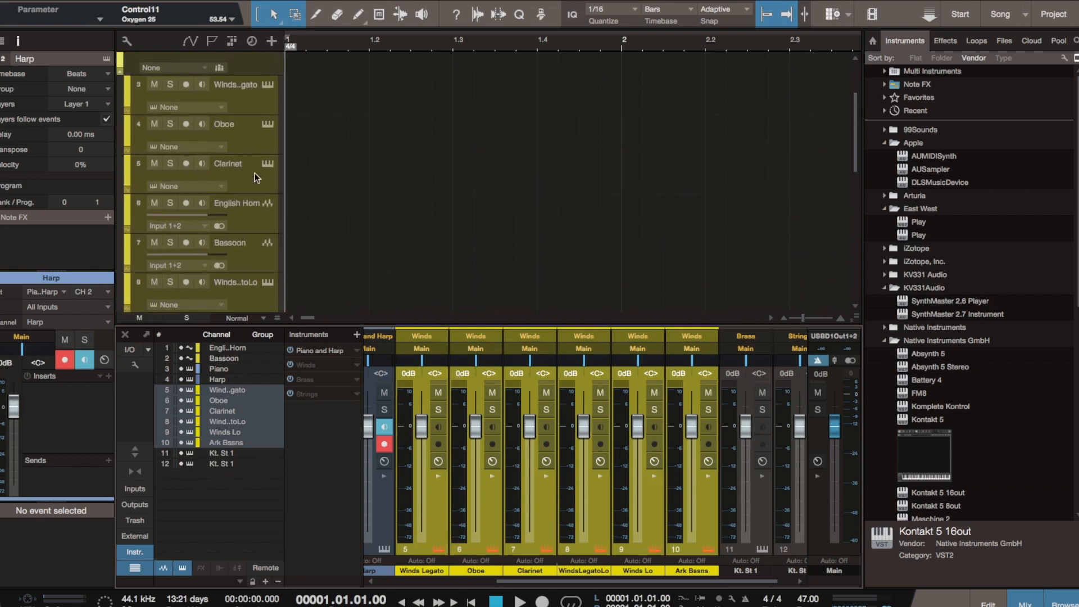
{"action": "left_click", "coordinate": [259, 100]}
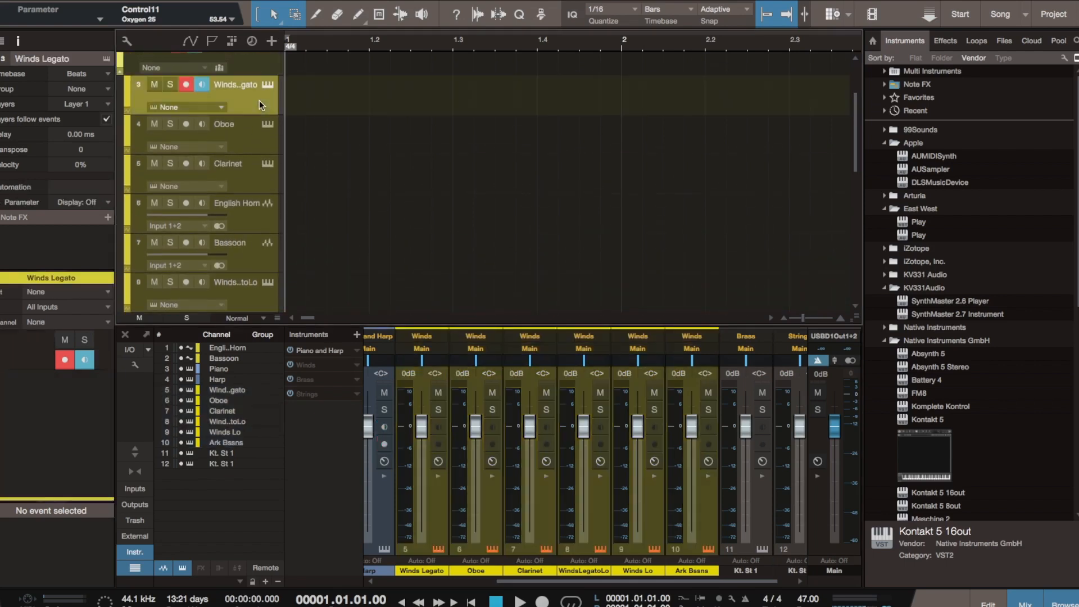
{"action": "left_click", "coordinate": [106, 291]}
{"action": "left_click", "coordinate": [82, 334]}
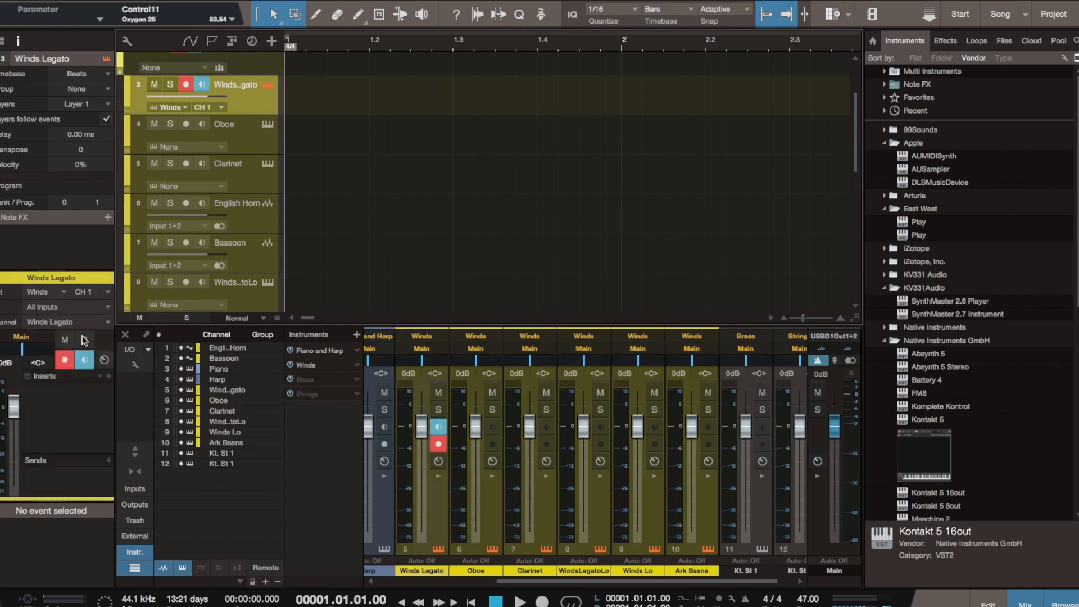
{"action": "left_click", "coordinate": [233, 171]}
{"action": "left_click", "coordinate": [241, 133]}
{"action": "left_click", "coordinate": [108, 290]}
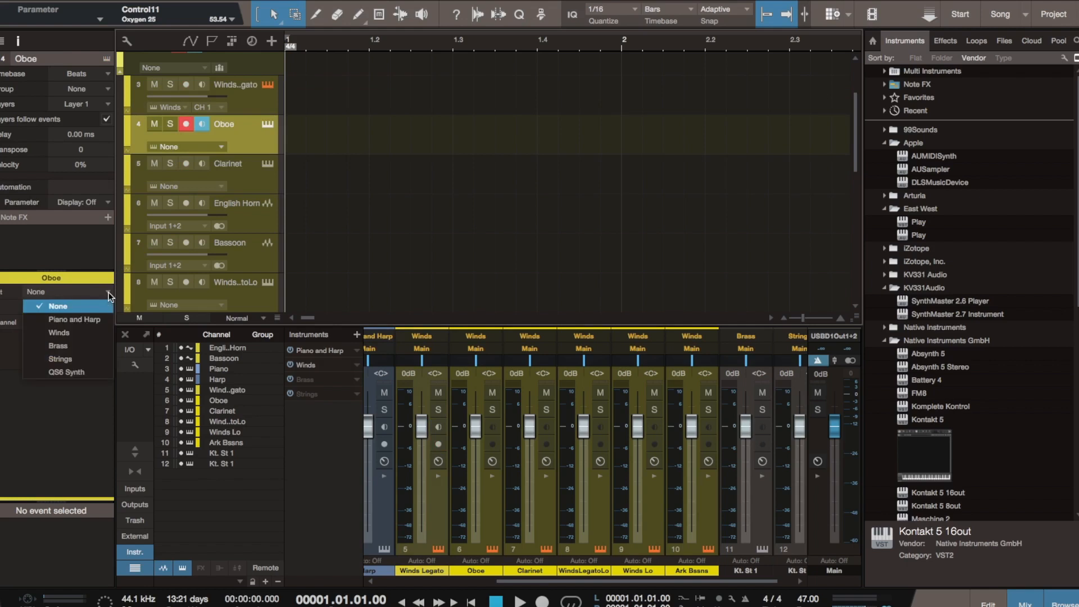
{"action": "left_click", "coordinate": [92, 334]}
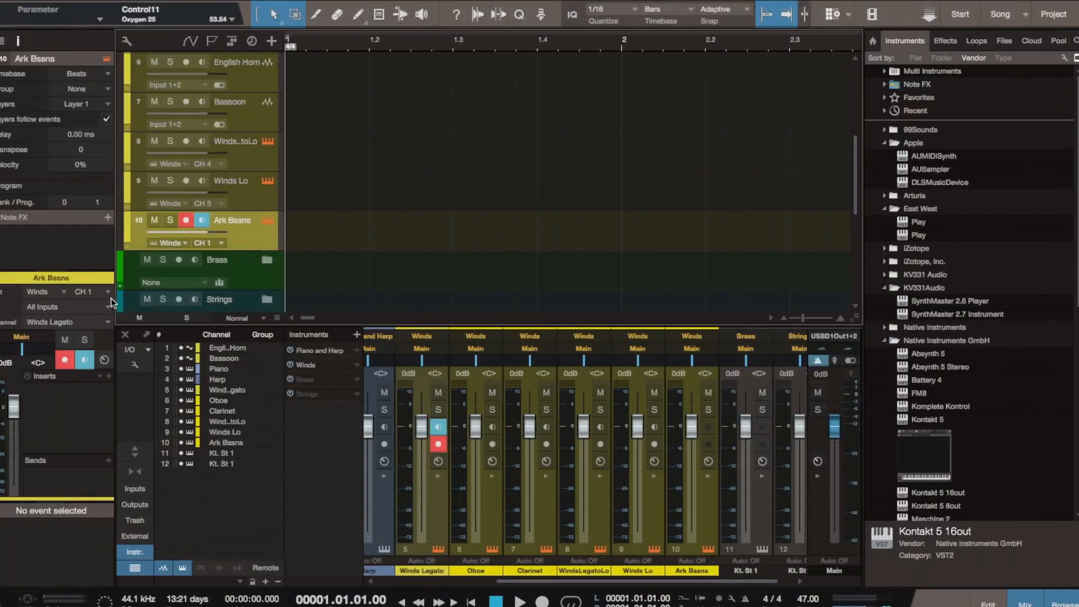
Set the Ark Bssns track's MIDI channel to CH 6 and its audio channel to Ark Bssns.
{"action": "left_click", "coordinate": [108, 294]}
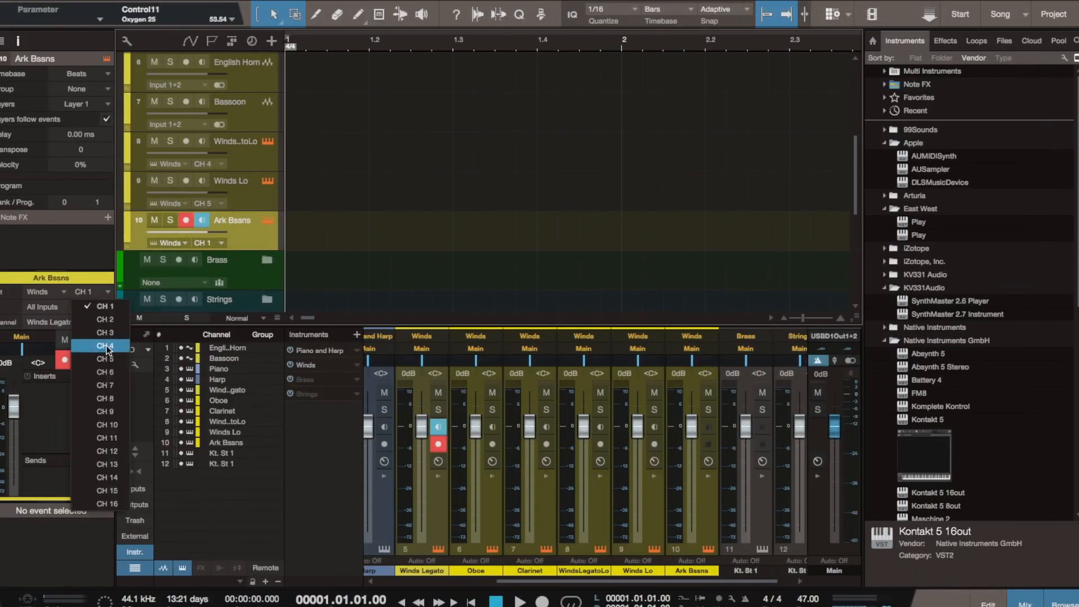
{"action": "left_click", "coordinate": [105, 372]}
{"action": "left_click", "coordinate": [109, 325]}
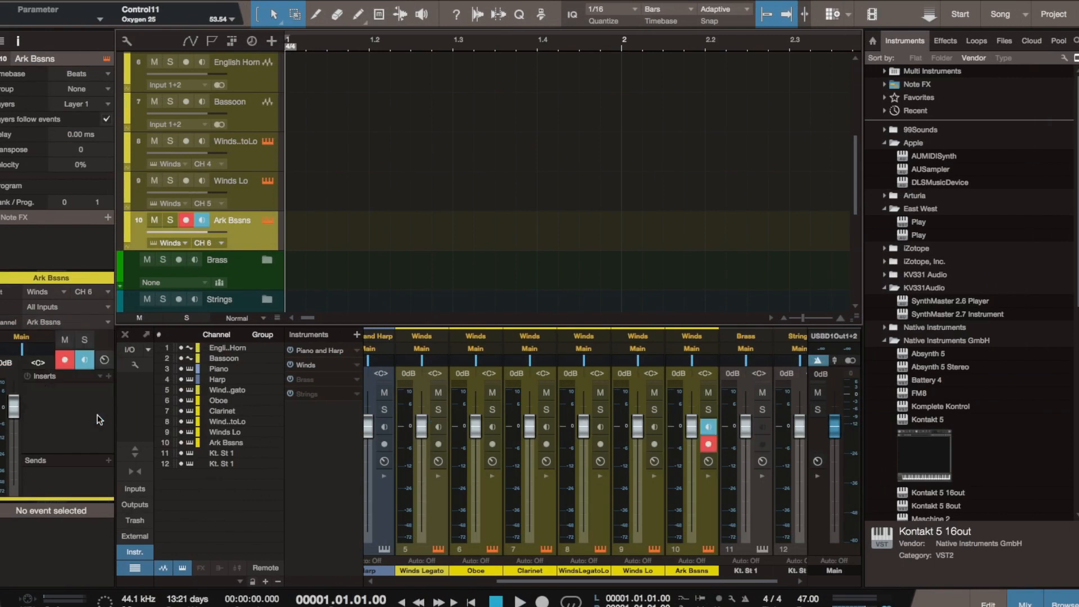
Collapse and re-expand the Winds folder, checking how its tracks and mixer channels are shown.
{"action": "scroll", "coordinate": [203, 245], "scroll_direction": "up", "scroll_amount": 6}
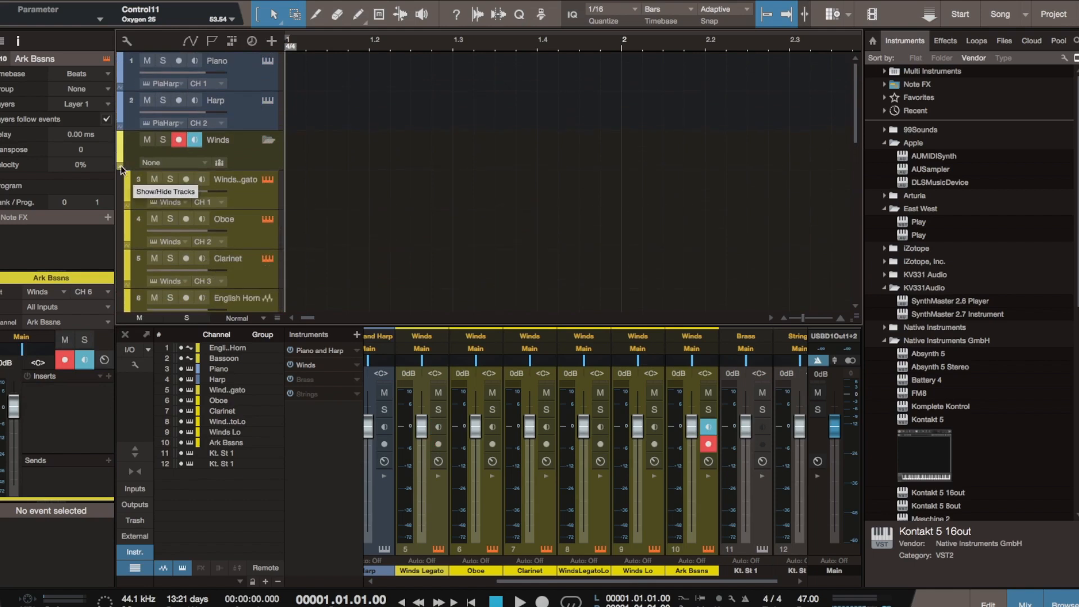
{"action": "left_click", "coordinate": [121, 170]}
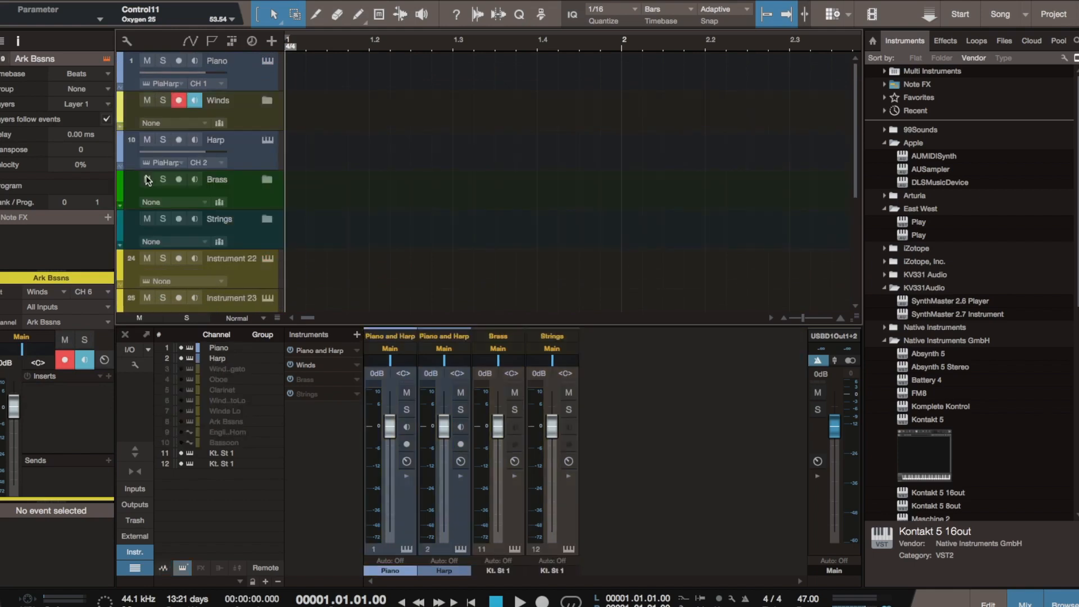
{"action": "scroll", "coordinate": [151, 158], "scroll_direction": "down", "scroll_amount": 3}
{"action": "scroll", "coordinate": [136, 152], "scroll_direction": "up", "scroll_amount": 1}
{"action": "left_click", "coordinate": [120, 127]}
{"action": "scroll", "coordinate": [161, 164], "scroll_direction": "down", "scroll_amount": 2}
{"action": "scroll", "coordinate": [161, 164], "scroll_direction": "down", "scroll_amount": 1}
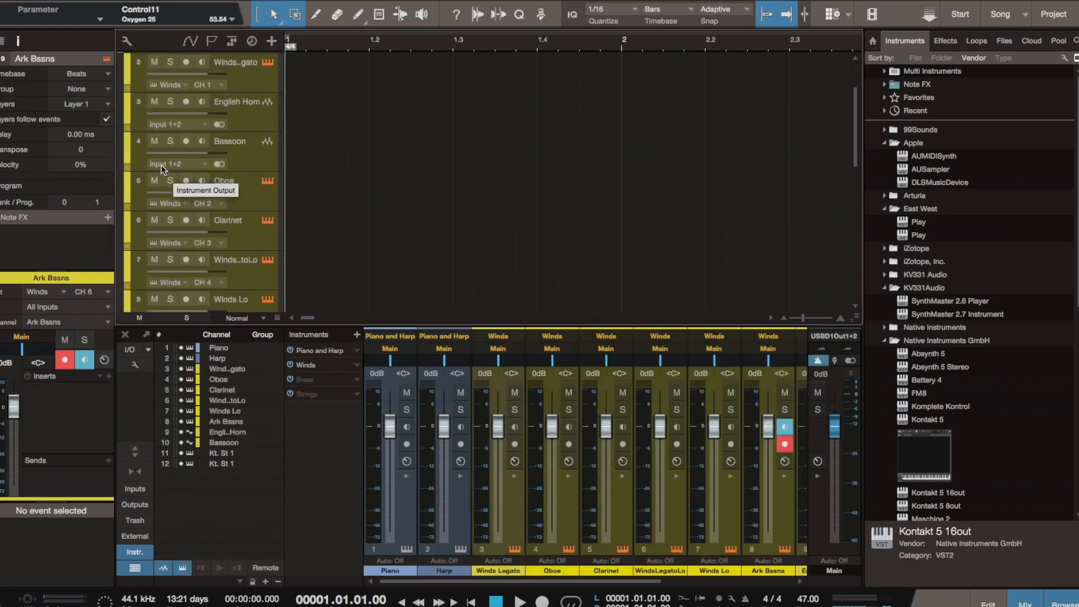
Move the English Horn track directly below the Bassoon track inside the Winds folder.
{"action": "scroll", "coordinate": [161, 164], "scroll_direction": "up", "scroll_amount": 1}
{"action": "scroll", "coordinate": [161, 164], "scroll_direction": "down", "scroll_amount": 2}
{"action": "scroll", "coordinate": [161, 164], "scroll_direction": "up", "scroll_amount": 2}
{"action": "scroll", "coordinate": [161, 164], "scroll_direction": "up", "scroll_amount": 2}
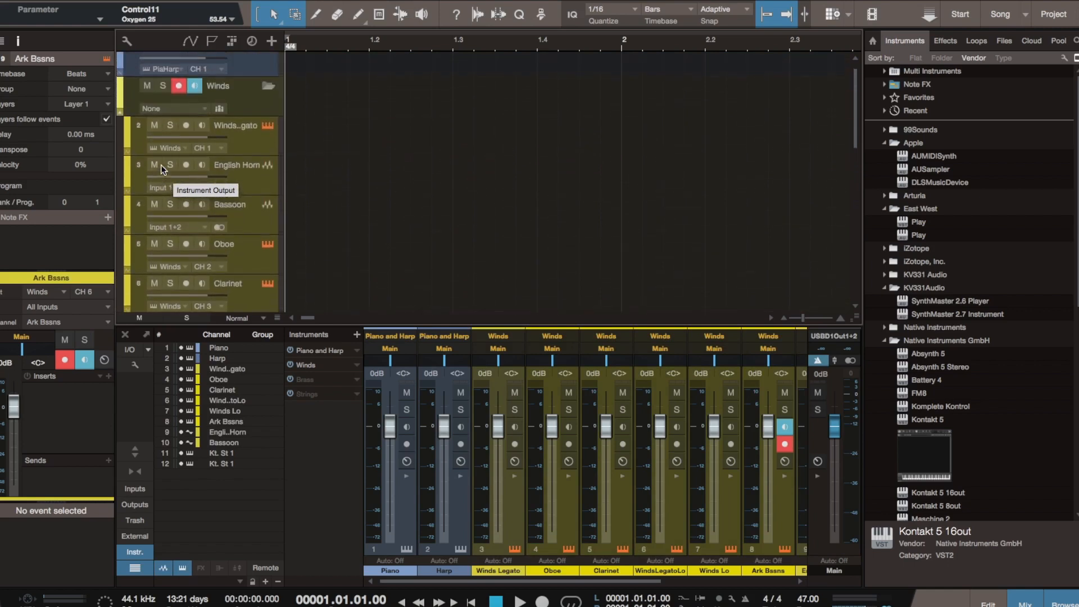
{"action": "scroll", "coordinate": [161, 164], "scroll_direction": "down", "scroll_amount": 6}
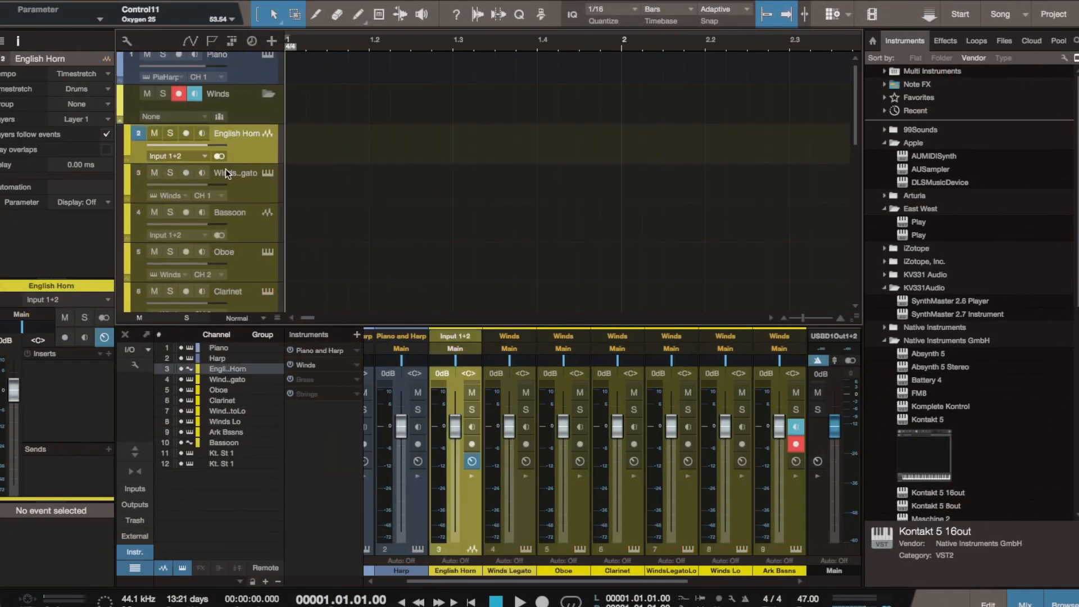
{"action": "scroll", "coordinate": [225, 168], "scroll_direction": "down", "scroll_amount": 1}
{"action": "left_click_drag", "start_coordinate": [227, 197], "coordinate": [226, 221]}
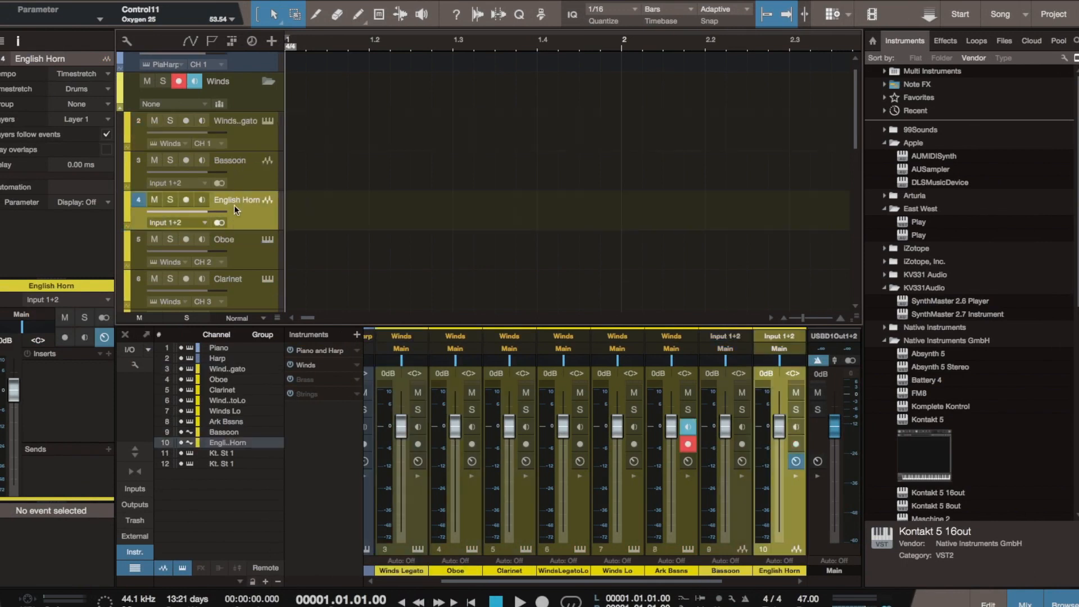
{"action": "scroll", "coordinate": [232, 259], "scroll_direction": "down", "scroll_amount": 1}
{"action": "left_click", "coordinate": [232, 254]}
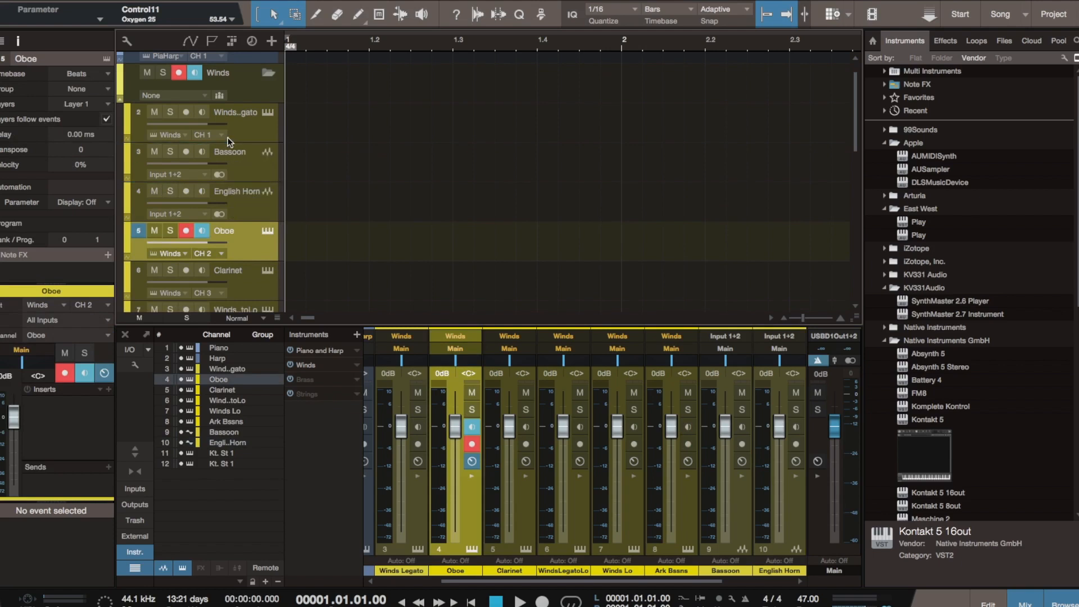
Collapse the Winds folder and expand the Brass folder to show its tracks.
{"action": "scroll", "coordinate": [225, 173], "scroll_direction": "down", "scroll_amount": 1}
{"action": "scroll", "coordinate": [225, 173], "scroll_direction": "down", "scroll_amount": 15}
{"action": "scroll", "coordinate": [224, 173], "scroll_direction": "up", "scroll_amount": 15}
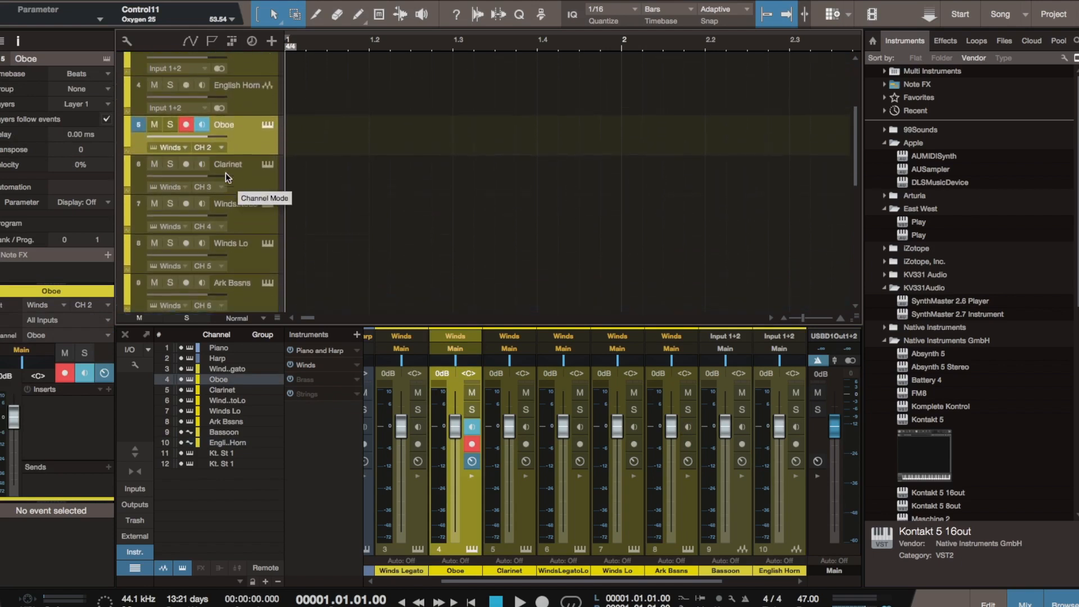
{"action": "scroll", "coordinate": [224, 174], "scroll_direction": "up", "scroll_amount": 1}
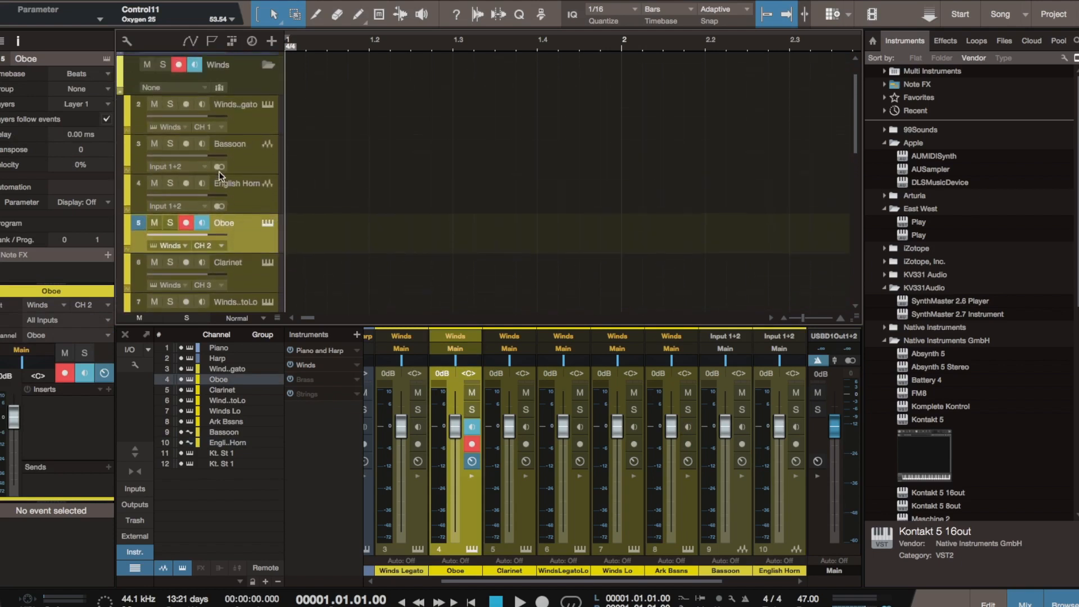
{"action": "left_click", "coordinate": [123, 91]}
{"action": "left_click", "coordinate": [122, 94]}
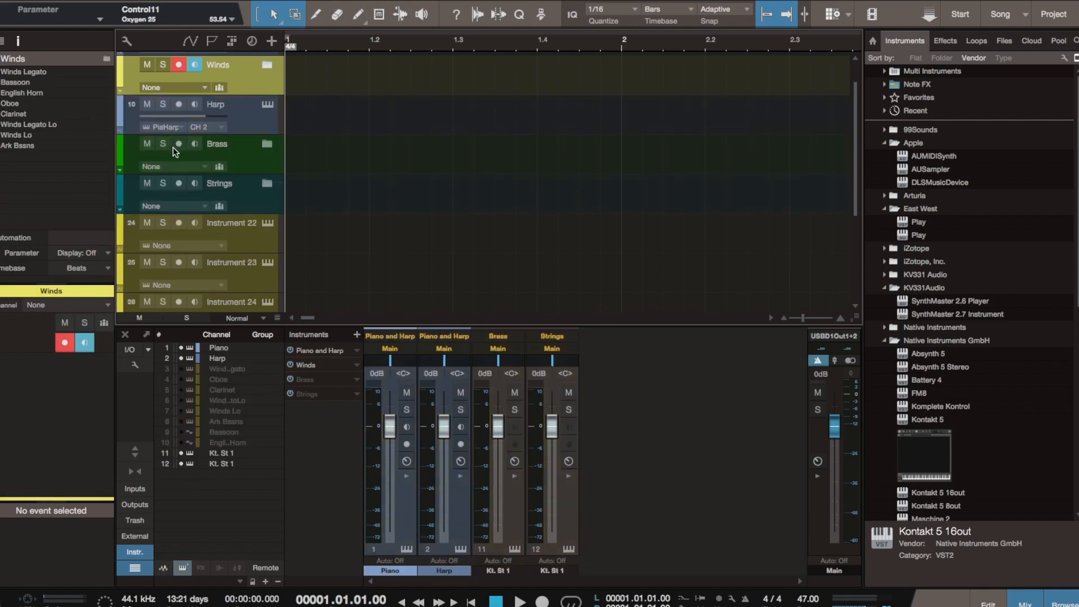
{"action": "scroll", "coordinate": [175, 150], "scroll_direction": "down", "scroll_amount": 3}
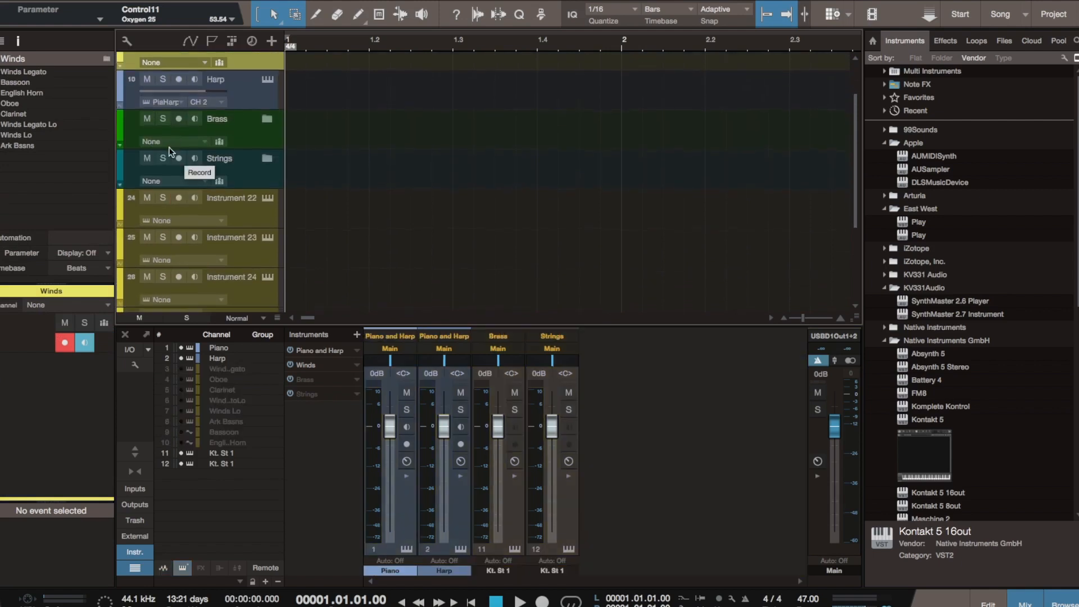
{"action": "left_click", "coordinate": [120, 144]}
{"action": "scroll", "coordinate": [195, 166], "scroll_direction": "down", "scroll_amount": 2}
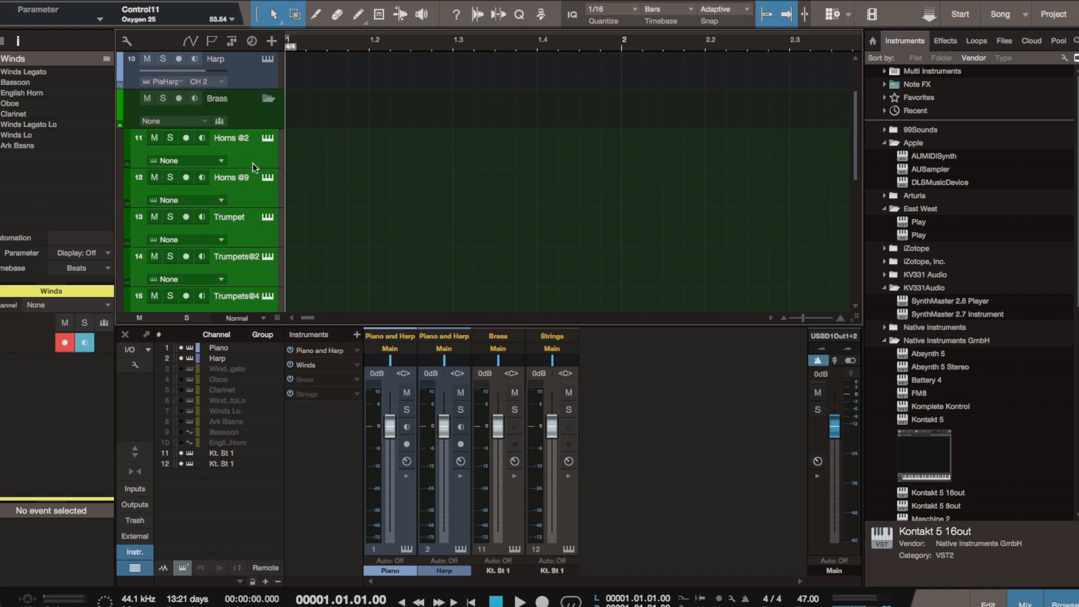
{"action": "scroll", "coordinate": [247, 160], "scroll_direction": "down", "scroll_amount": 2}
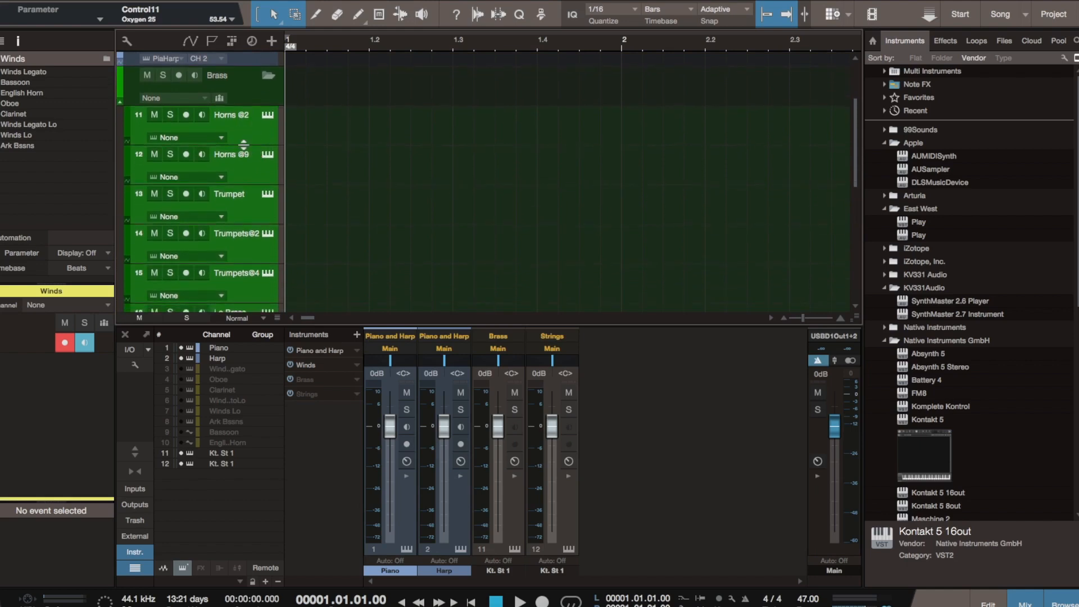
Expand the Brass instrument's outputs and enable Kt. St 2 through Kt. St6.
{"action": "left_click", "coordinate": [356, 381]}
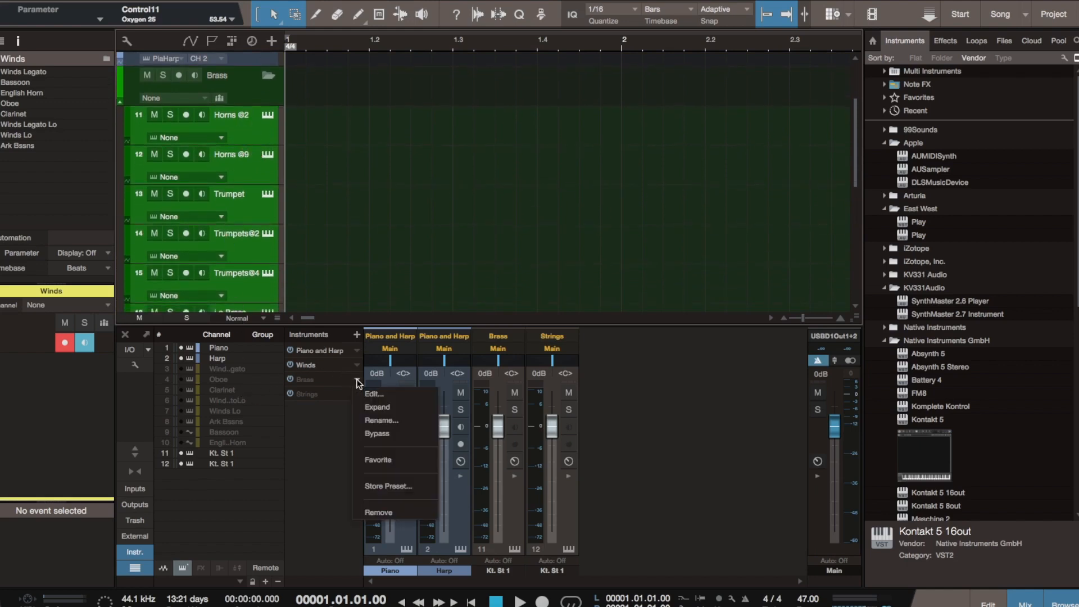
{"action": "left_click", "coordinate": [374, 407]}
{"action": "left_click", "coordinate": [290, 400]}
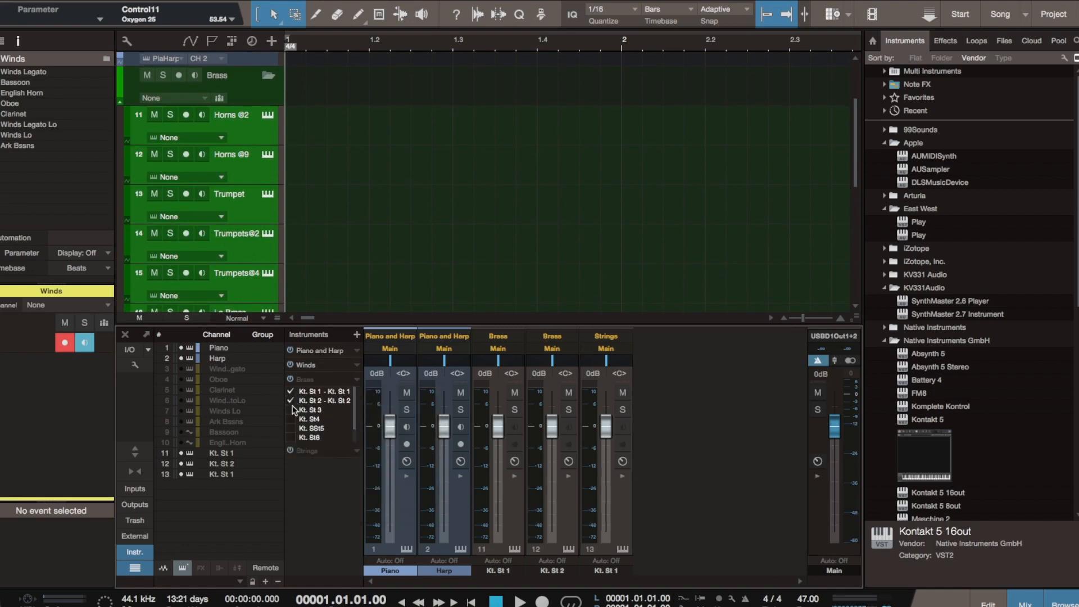
{"action": "left_click", "coordinate": [289, 410]}
{"action": "left_click", "coordinate": [291, 428]}
{"action": "left_click", "coordinate": [290, 419]}
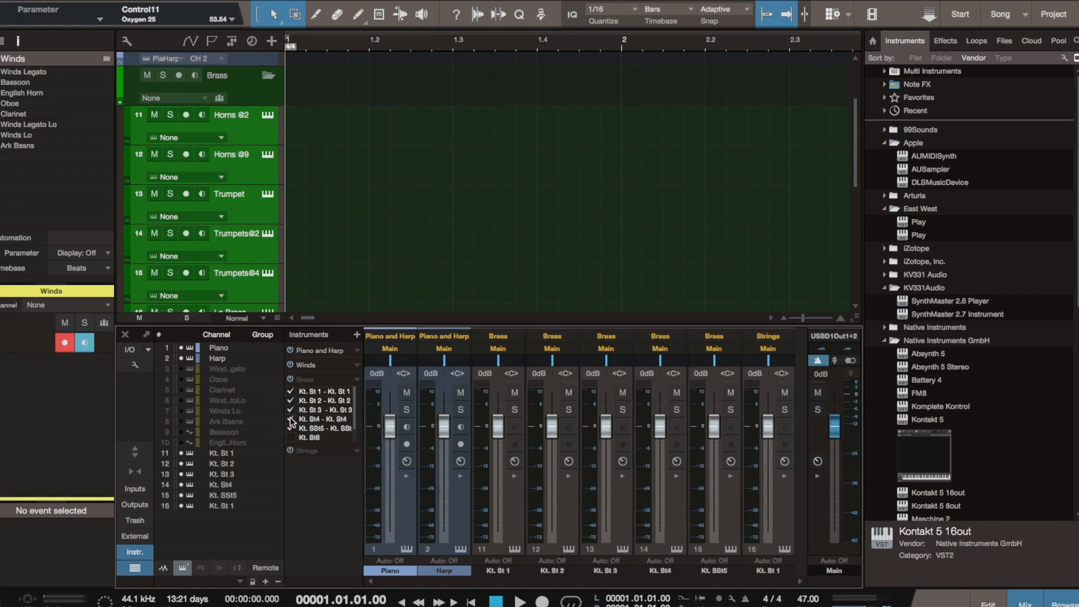
{"action": "left_click", "coordinate": [290, 438]}
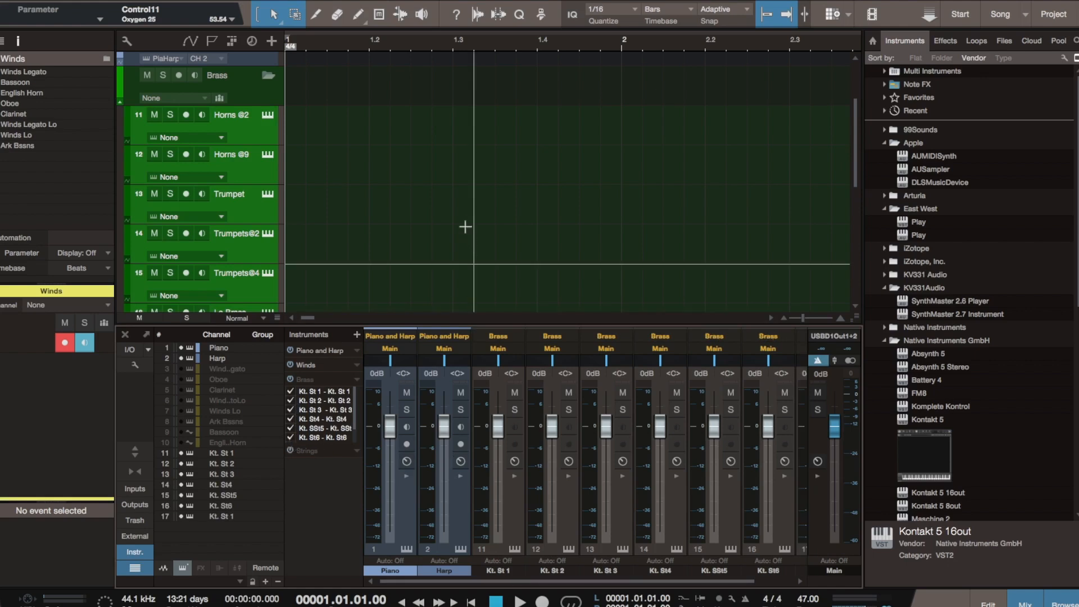
Color the Brass instrument's Kt. St 1 mixer channel green to match the brass tracks.
{"action": "scroll", "coordinate": [465, 223], "scroll_direction": "down", "scroll_amount": 5}
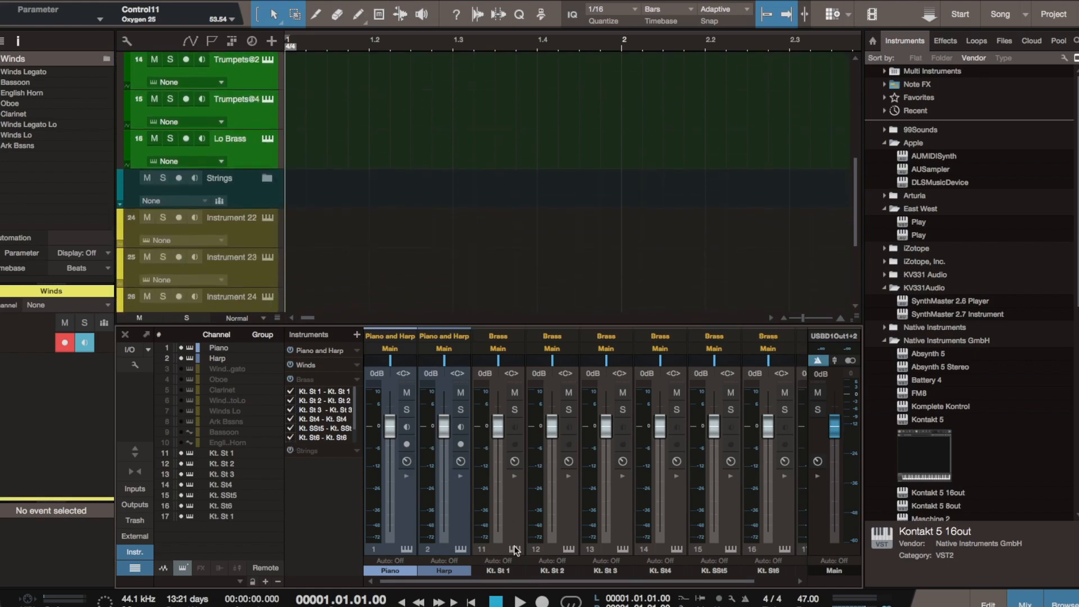
{"action": "left_click", "coordinate": [511, 571]}
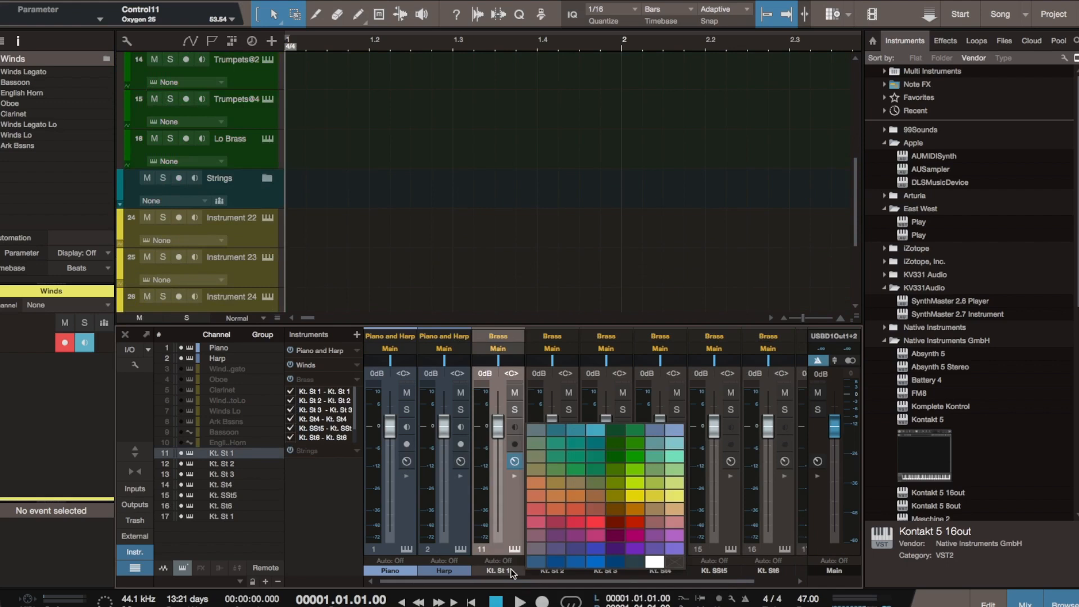
{"action": "left_click", "coordinate": [615, 457]}
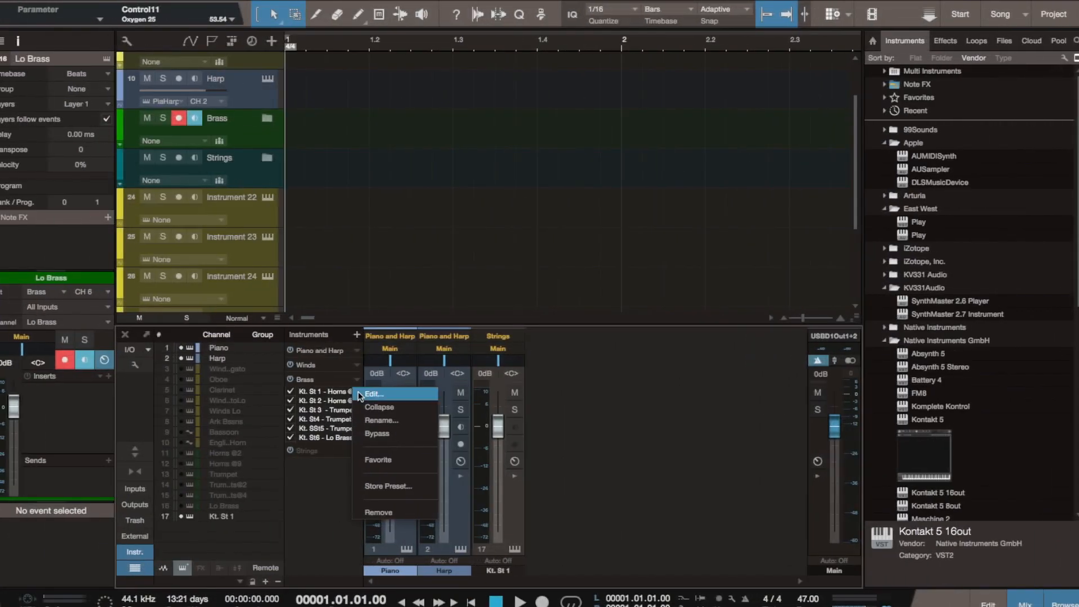
Collapse the Brass instrument's output list, then expand the Strings instrument's outputs and enable Kt. St 2 through Kt. St8.
{"action": "left_click", "coordinate": [371, 407]}
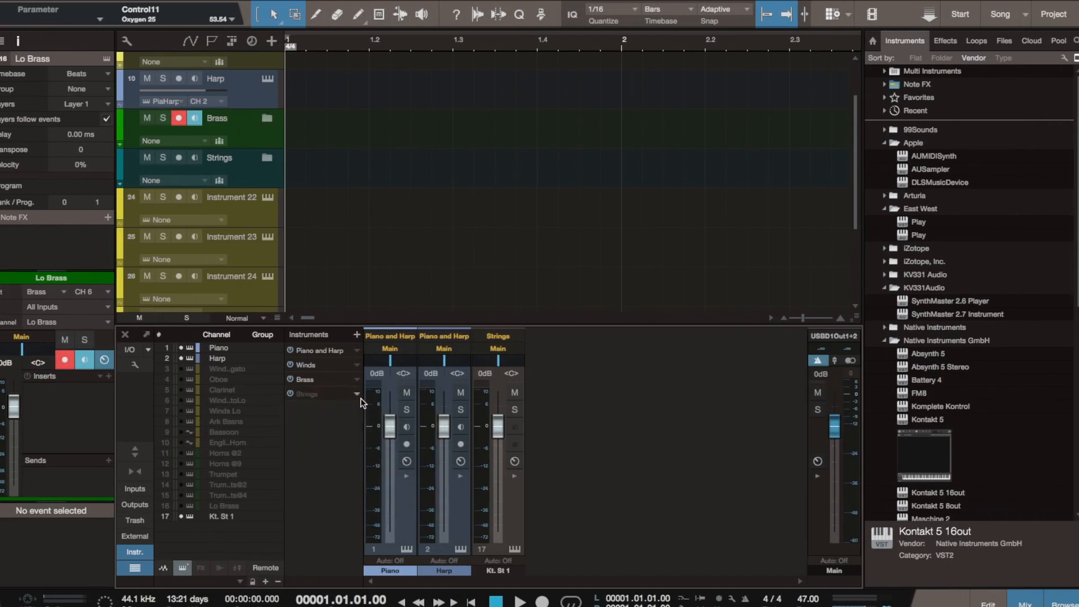
{"action": "right_click", "coordinate": [362, 401]}
{"action": "left_click", "coordinate": [373, 420]}
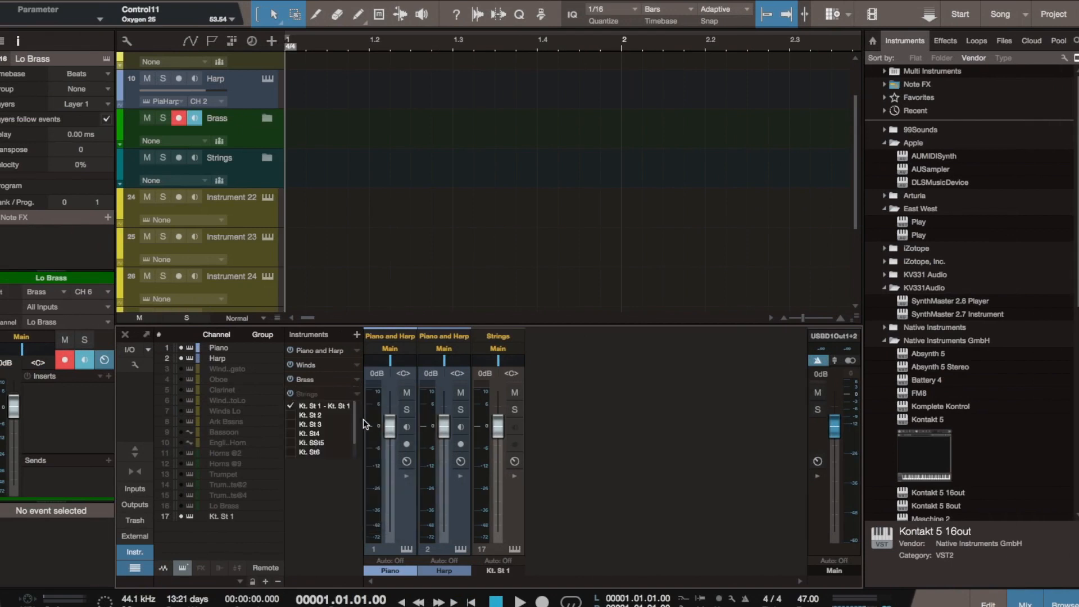
{"action": "left_click", "coordinate": [290, 415]}
{"action": "left_click", "coordinate": [291, 424]}
{"action": "left_click", "coordinate": [290, 433]}
{"action": "left_click", "coordinate": [291, 442]}
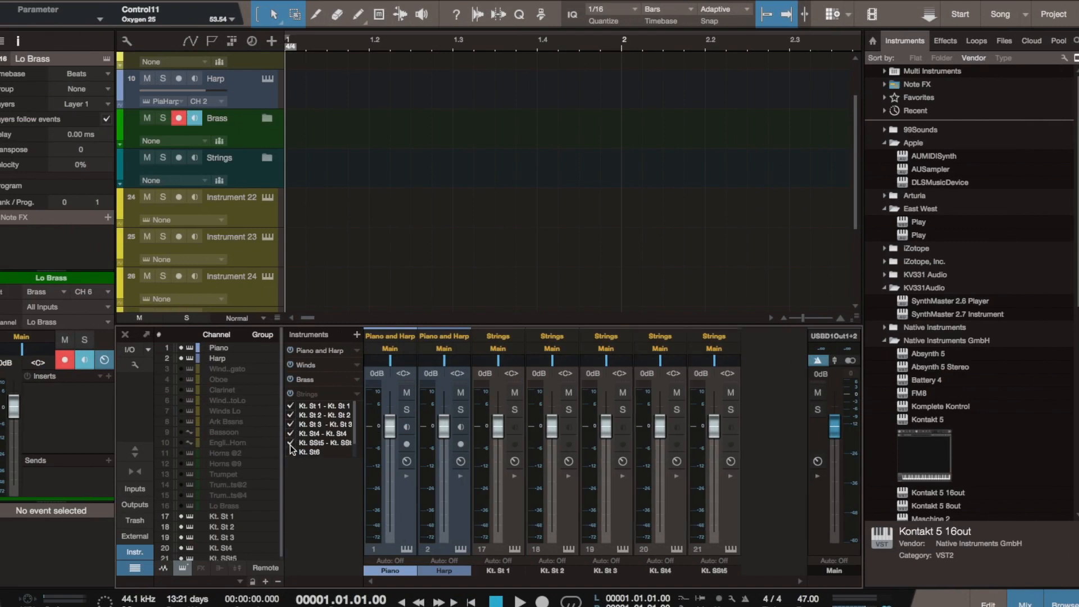
{"action": "left_click", "coordinate": [290, 448]}
{"action": "left_click", "coordinate": [288, 445]}
{"action": "left_click", "coordinate": [291, 453]}
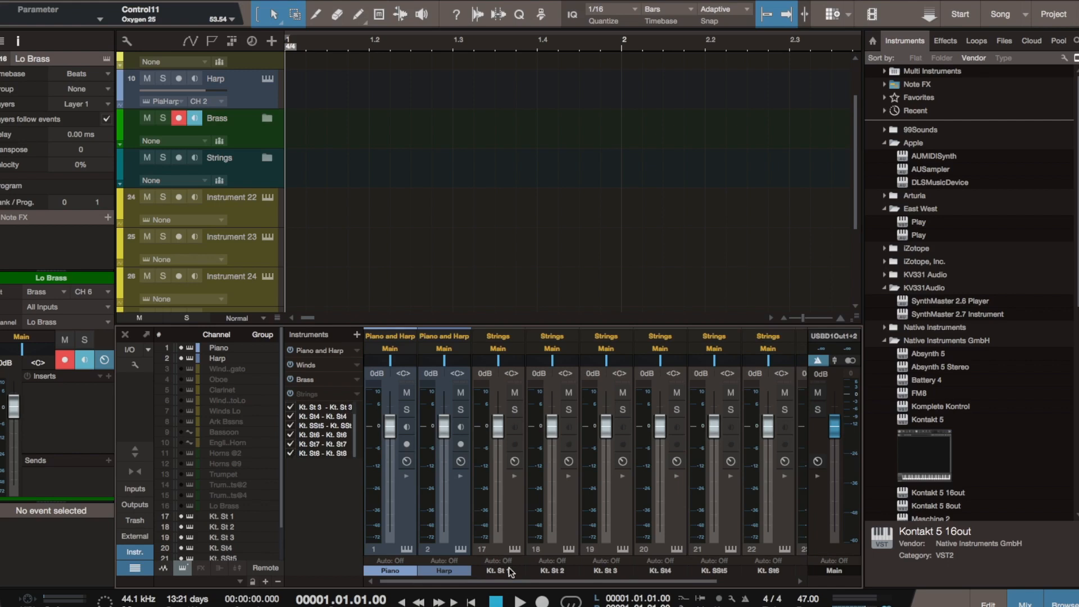
Expand the Strings folder and rename the first two Strings mixer channels Strings I and Strings II.
{"action": "left_click", "coordinate": [122, 181]}
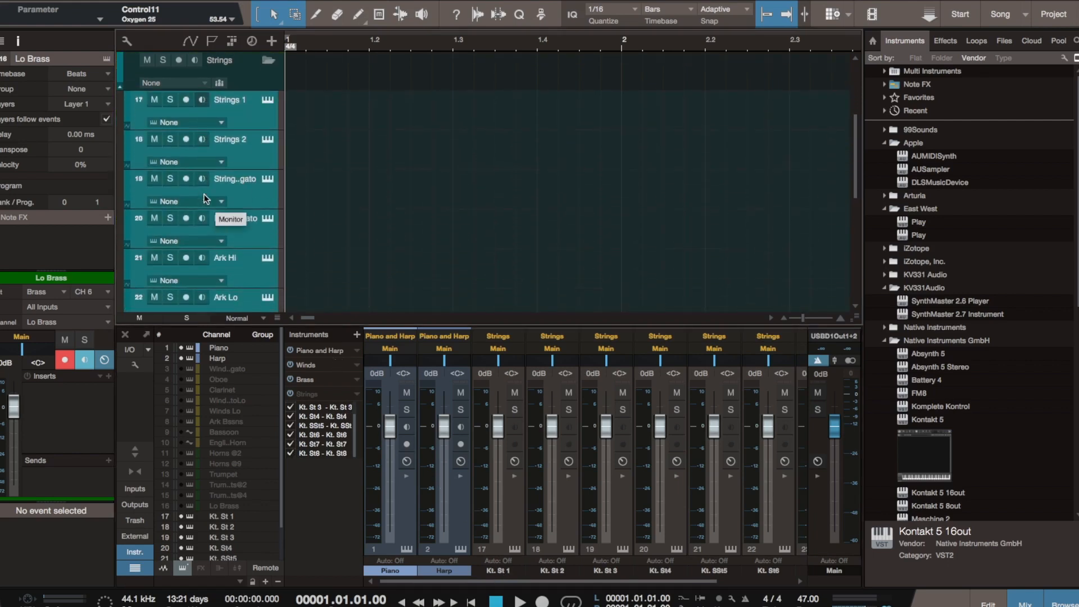
{"action": "left_click", "coordinate": [492, 569]}
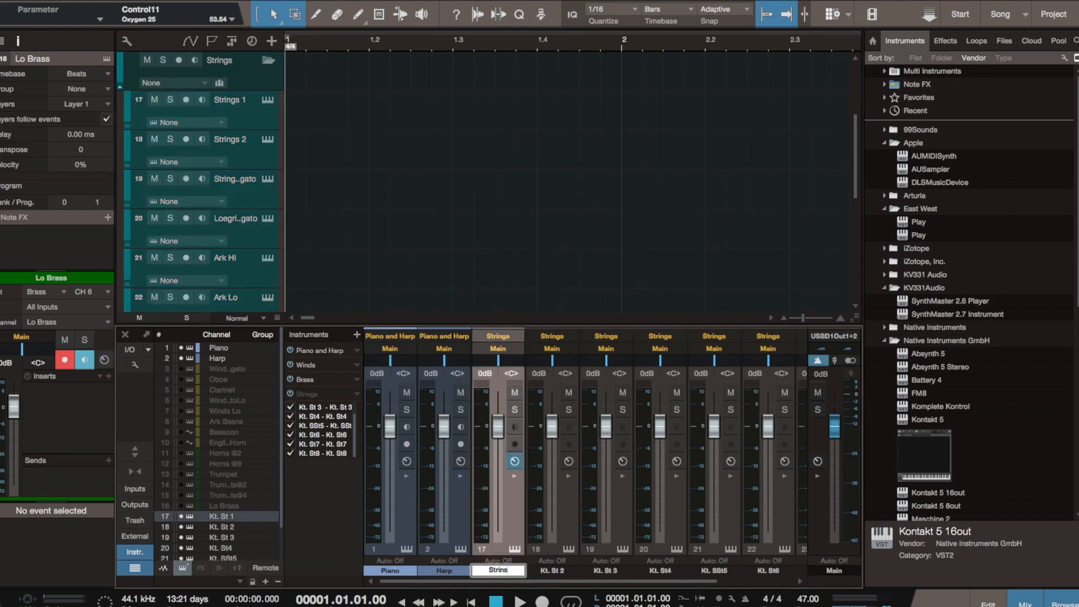
{"action": "double_click", "coordinate": [539, 570]}
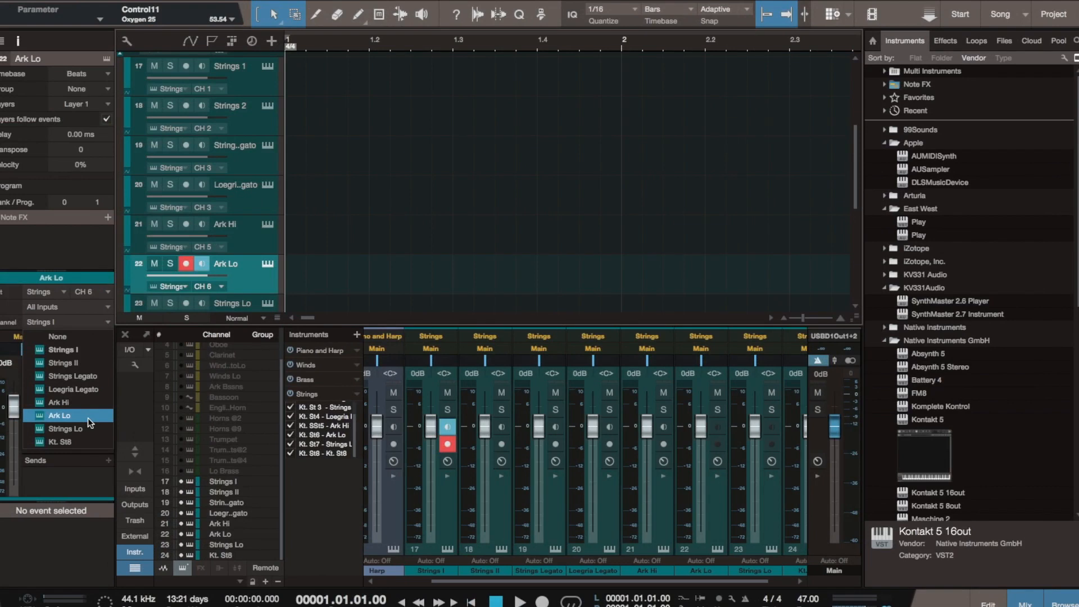
Assign the Ark Lo track to the Ark Lo audio channel, and route Strings Lo to Strings on CH 7 with audio channel Strings Lo.
{"action": "left_click", "coordinate": [87, 416]}
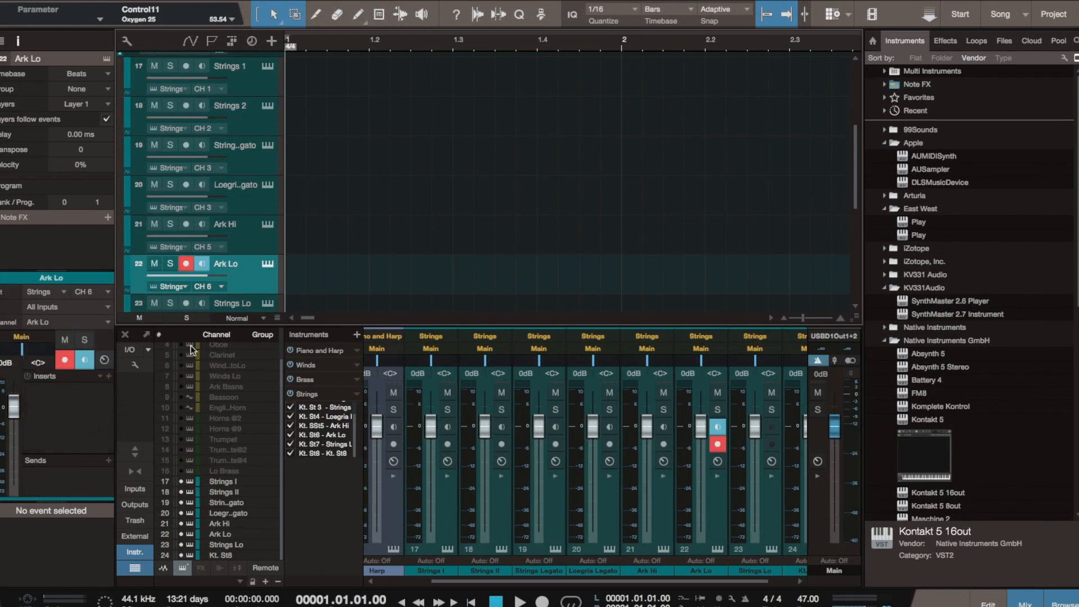
{"action": "scroll", "coordinate": [253, 289], "scroll_direction": "down", "scroll_amount": 1}
{"action": "left_click", "coordinate": [252, 282]}
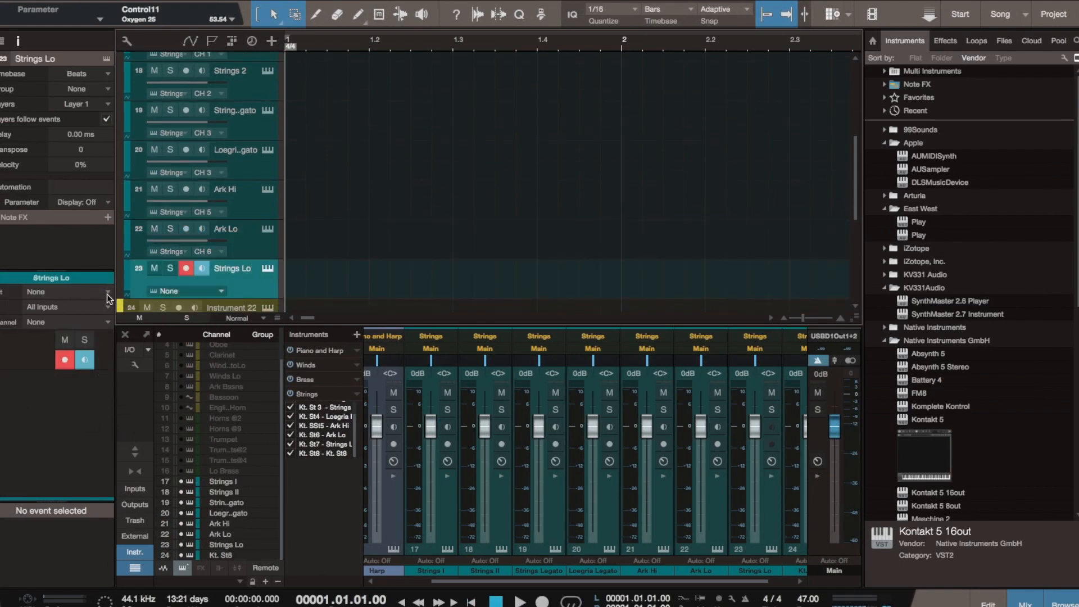
{"action": "left_click", "coordinate": [107, 292]}
{"action": "left_click", "coordinate": [43, 359]}
{"action": "left_click", "coordinate": [108, 292]}
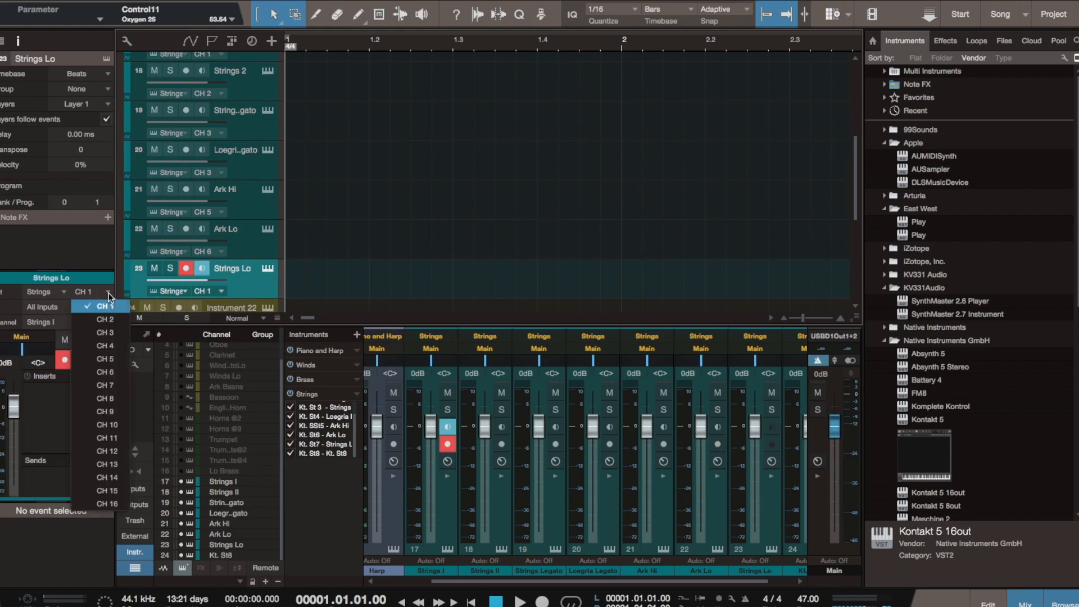
{"action": "left_click", "coordinate": [104, 384]}
{"action": "left_click", "coordinate": [105, 322]}
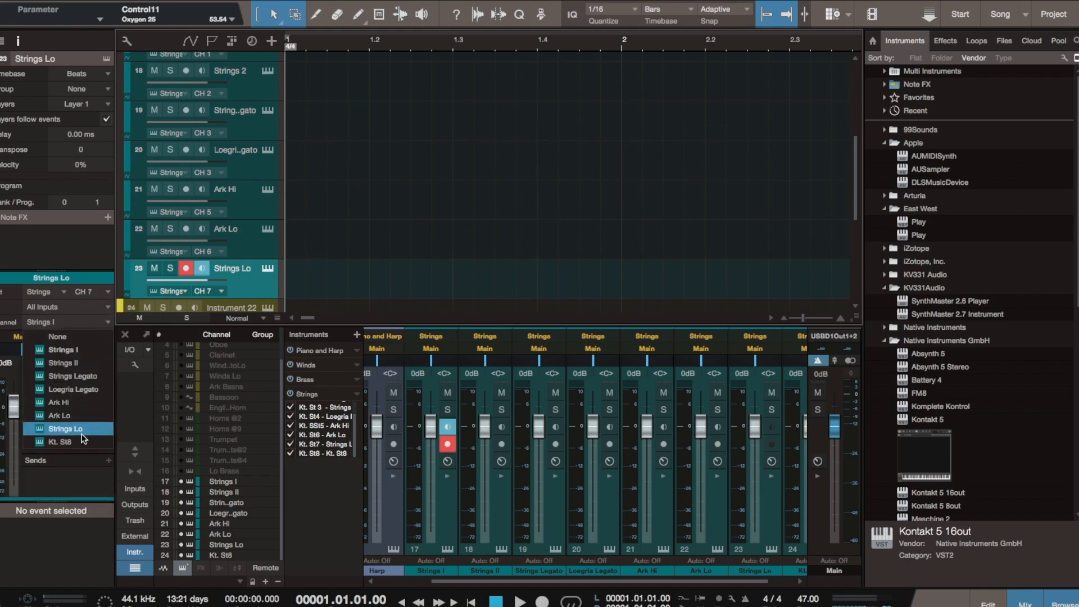
{"action": "left_click", "coordinate": [82, 433]}
Collapse the Strings folder to hide its tracks and their mixer channels.
{"action": "scroll", "coordinate": [213, 216], "scroll_direction": "up", "scroll_amount": 3}
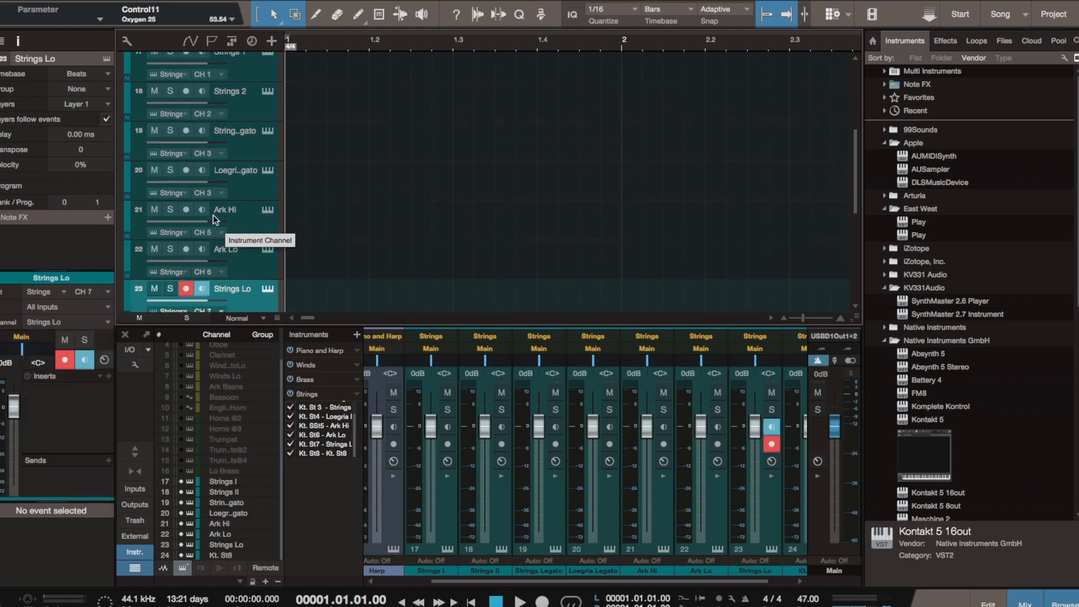
{"action": "scroll", "coordinate": [213, 217], "scroll_direction": "up", "scroll_amount": 2}
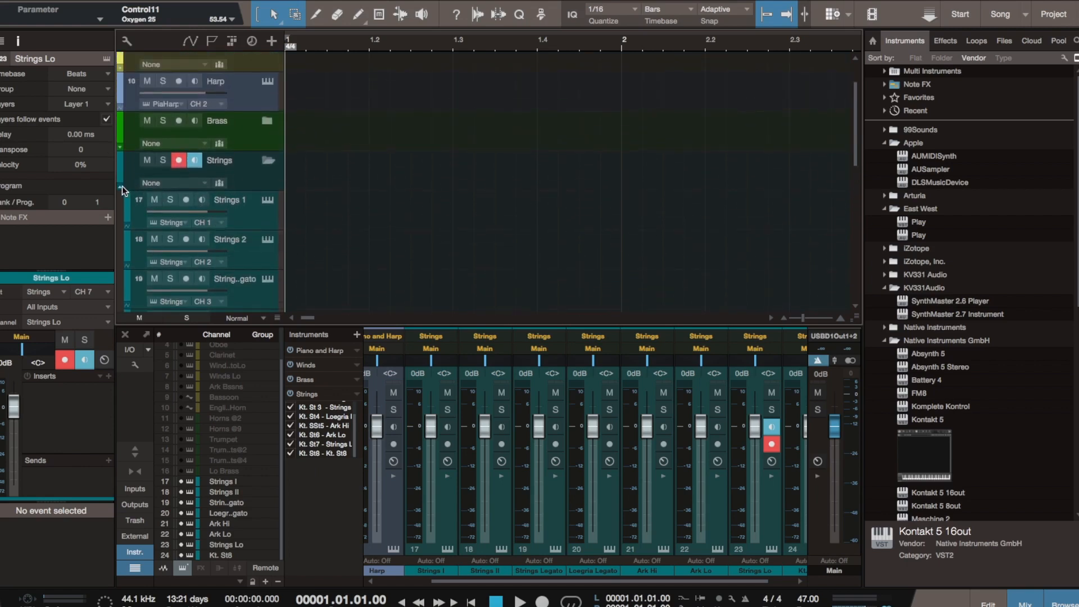
{"action": "left_click", "coordinate": [121, 187]}
{"action": "scroll", "coordinate": [137, 127], "scroll_direction": "up", "scroll_amount": 2}
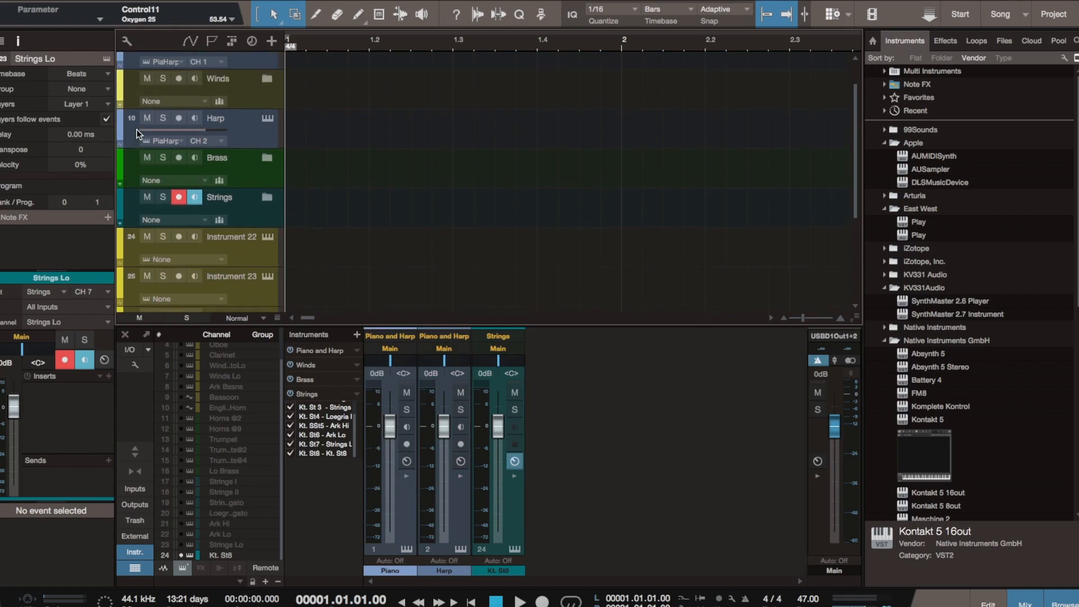
Reopen the Winds folder and examine the order of the tracks inside it.
{"action": "left_click", "coordinate": [122, 125]}
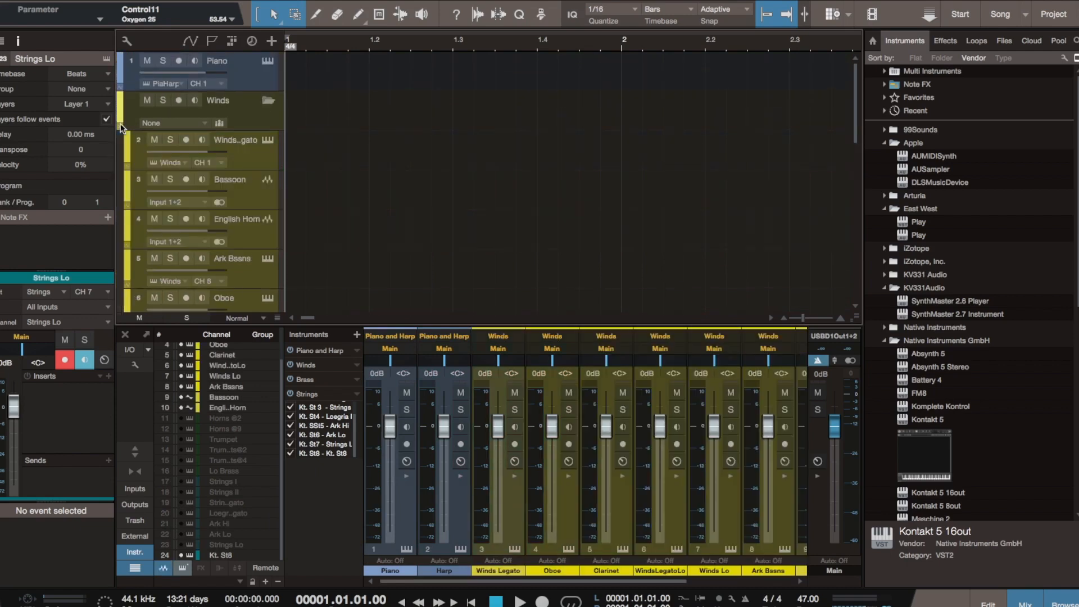
{"action": "scroll", "coordinate": [161, 110], "scroll_direction": "down", "scroll_amount": 1}
{"action": "scroll", "coordinate": [160, 110], "scroll_direction": "down", "scroll_amount": 2}
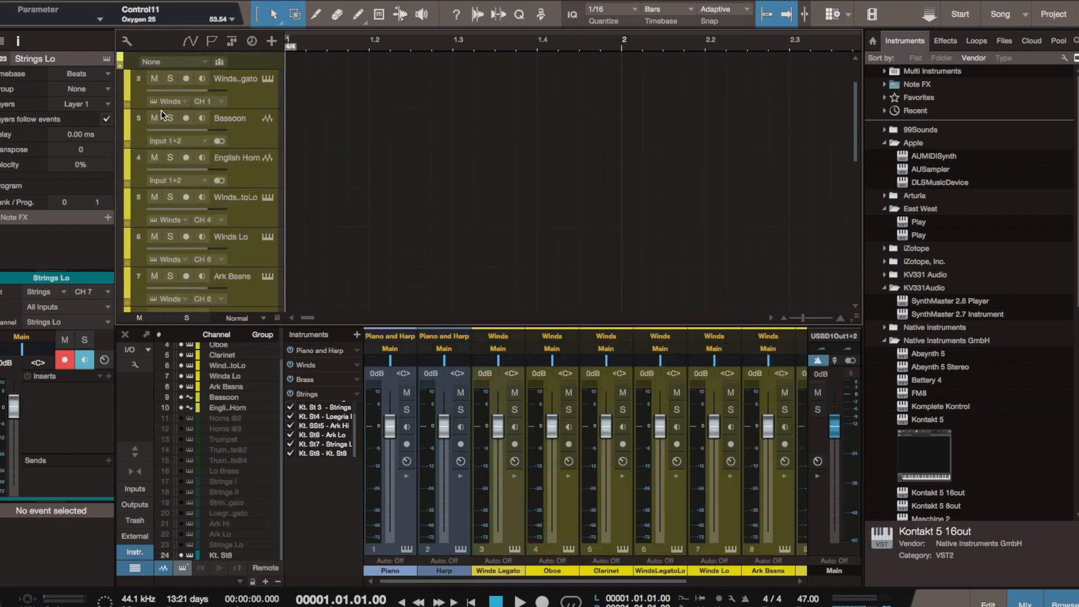
{"action": "scroll", "coordinate": [207, 85], "scroll_direction": "up", "scroll_amount": 2}
{"action": "left_click", "coordinate": [241, 63]}
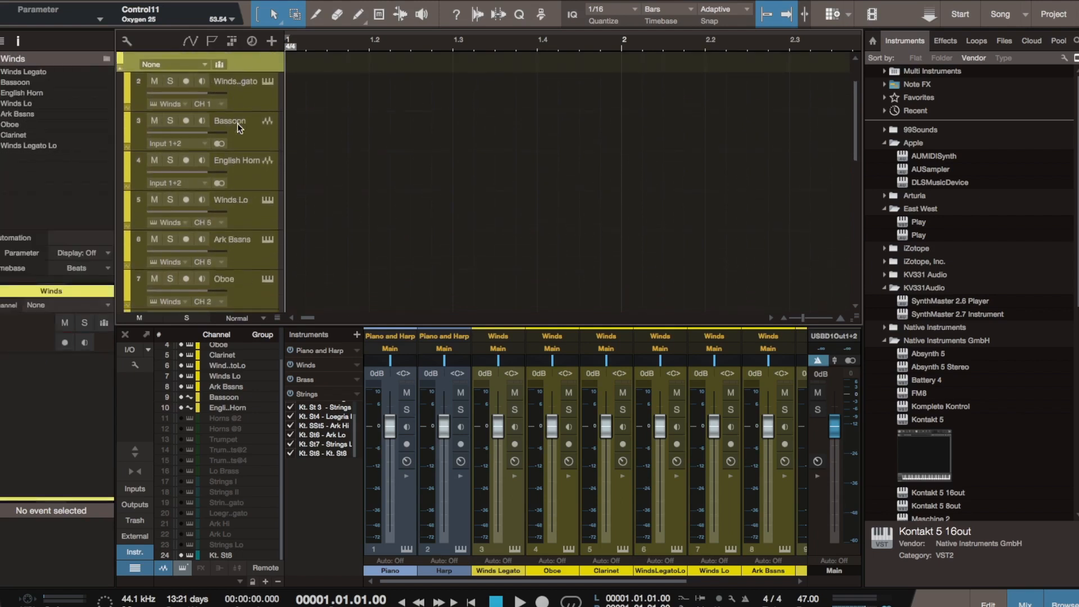
{"action": "scroll", "coordinate": [237, 123], "scroll_direction": "down", "scroll_amount": 2}
{"action": "scroll", "coordinate": [237, 123], "scroll_direction": "down", "scroll_amount": 1}
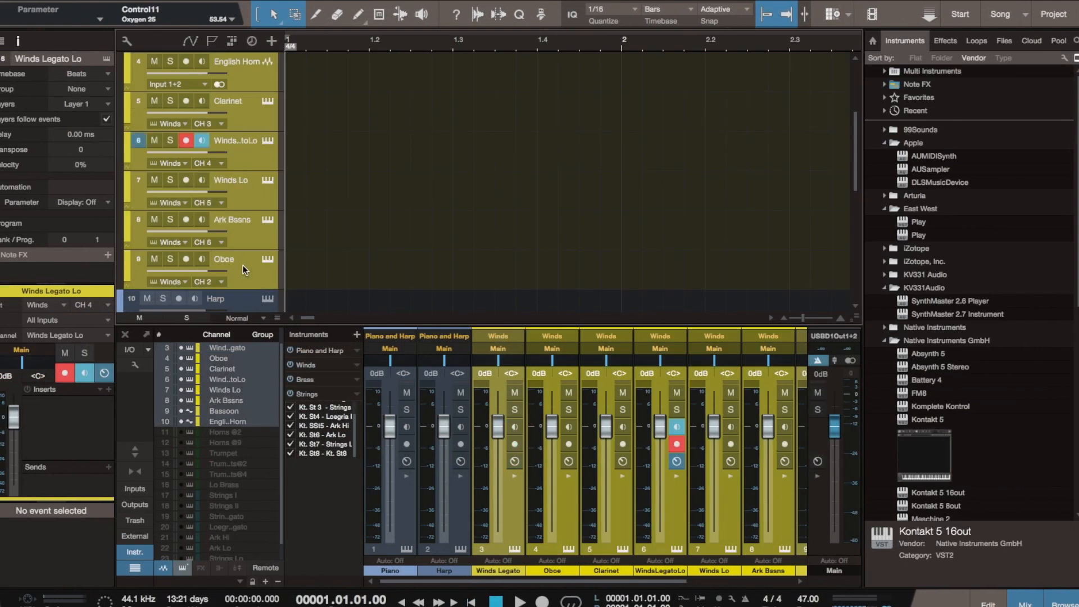
Move the winds tracks out of the Winds folder into the main track list.
{"action": "scroll", "coordinate": [243, 266], "scroll_direction": "up", "scroll_amount": 4}
{"action": "left_click_drag", "start_coordinate": [243, 265], "coordinate": [237, 95]}
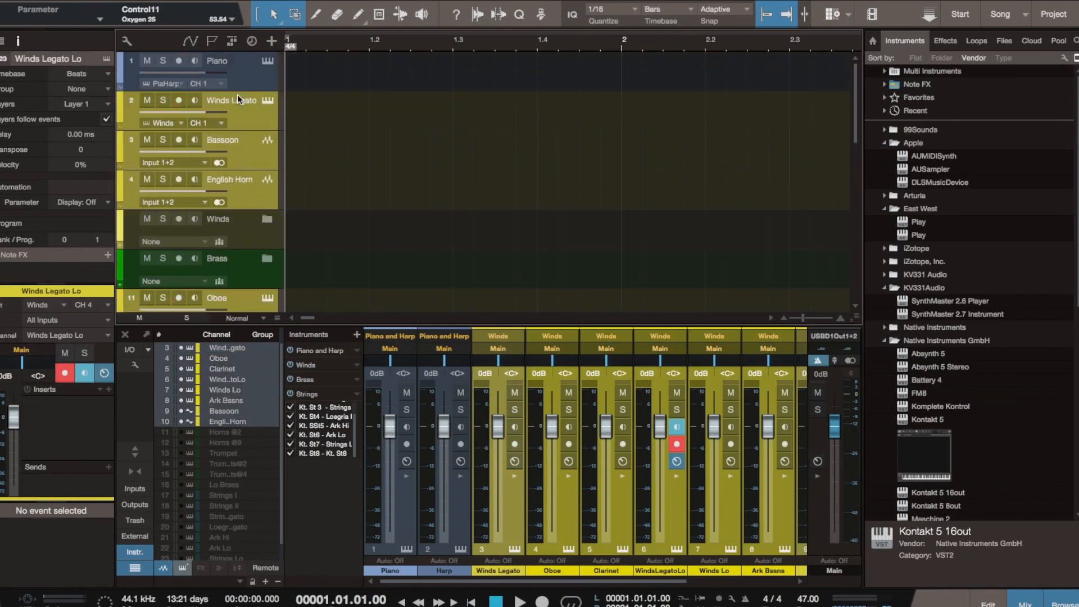
{"action": "scroll", "coordinate": [232, 152], "scroll_direction": "down", "scroll_amount": 3}
{"action": "scroll", "coordinate": [231, 154], "scroll_direction": "down", "scroll_amount": 1}
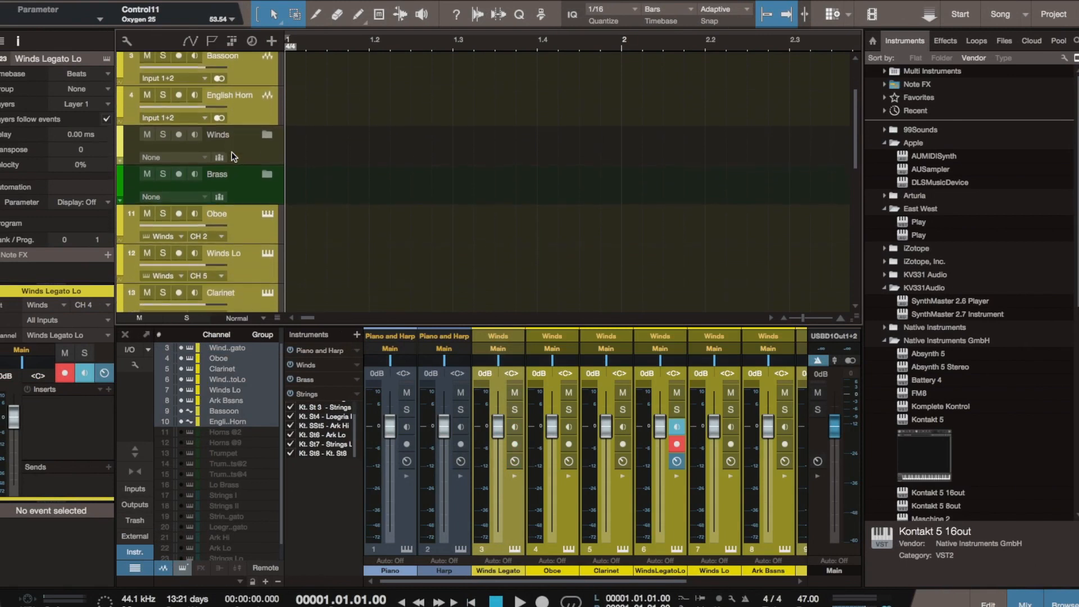
Expand the Brass folder and move its tracks, from Horns @2 through Lo Brass, out of the folder.
{"action": "left_click", "coordinate": [120, 201]}
{"action": "scroll", "coordinate": [126, 200], "scroll_direction": "down", "scroll_amount": 1}
{"action": "scroll", "coordinate": [152, 204], "scroll_direction": "down", "scroll_amount": 3}
{"action": "left_click_drag", "start_coordinate": [236, 287], "coordinate": [217, 205]}
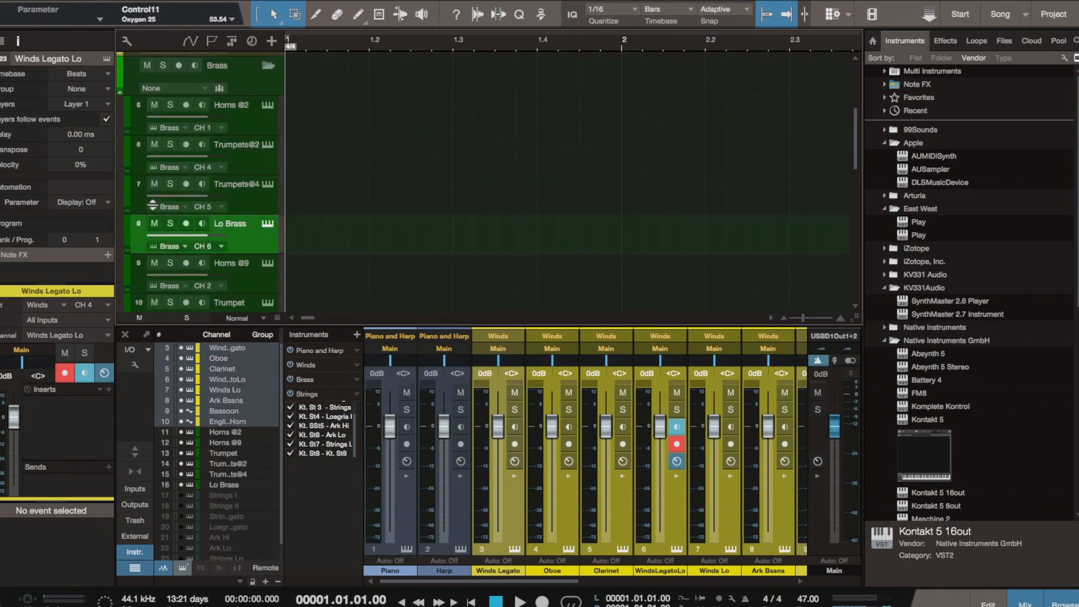
{"action": "left_click", "coordinate": [245, 111]}
{"action": "scroll", "coordinate": [245, 184], "scroll_direction": "down", "scroll_amount": 1}
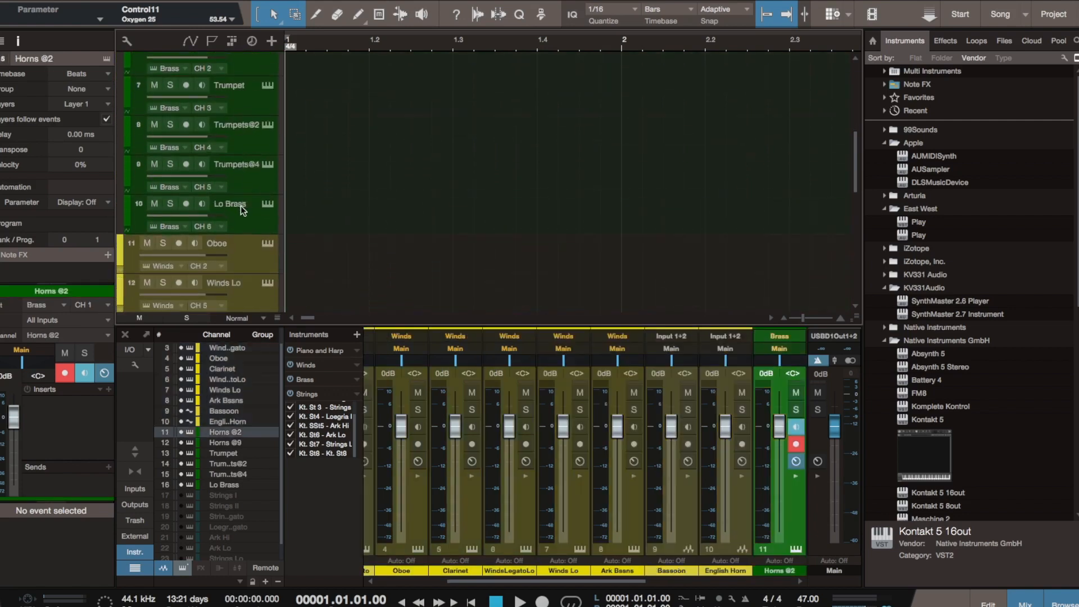
{"action": "scroll", "coordinate": [240, 206], "scroll_direction": "up", "scroll_amount": 2}
{"action": "left_click", "coordinate": [241, 205]}
{"action": "key", "text": "super+z"}
{"action": "key", "text": "super+z"}
{"action": "key", "text": "super+z"}
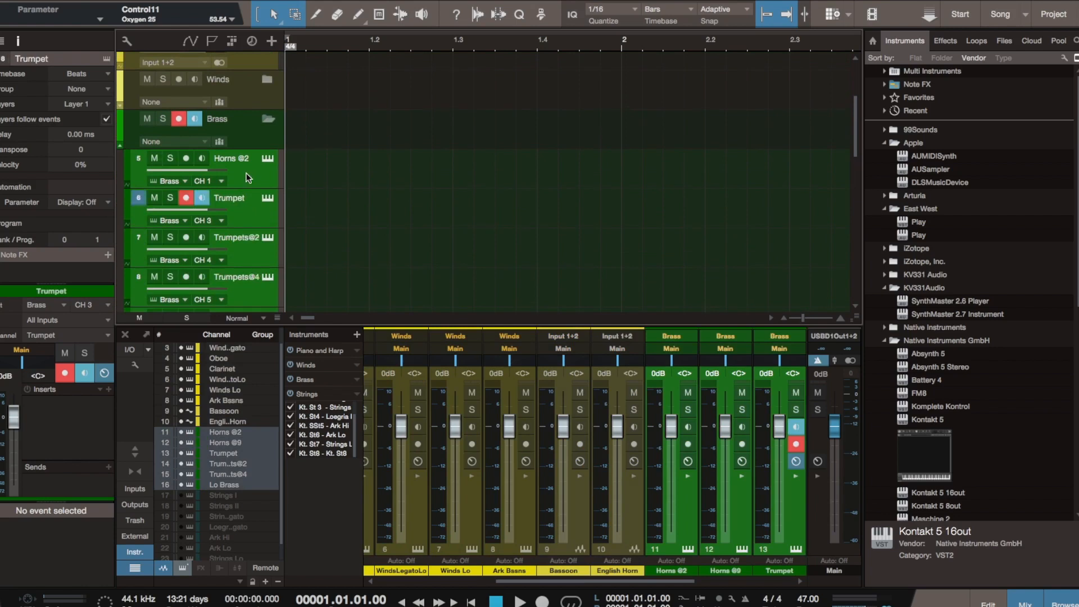
{"action": "left_click_drag", "start_coordinate": [247, 170], "coordinate": [241, 112]}
{"action": "scroll", "coordinate": [235, 172], "scroll_direction": "down", "scroll_amount": 2}
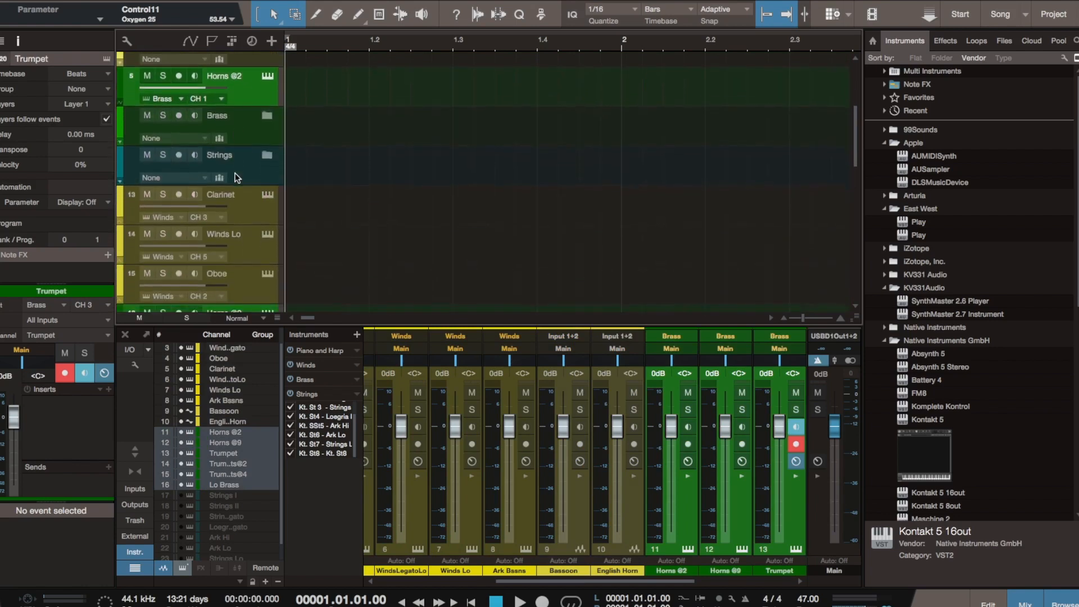
Expand the Strings folder, examine the order of its tracks, and collapse it again.
{"action": "left_click", "coordinate": [119, 163]}
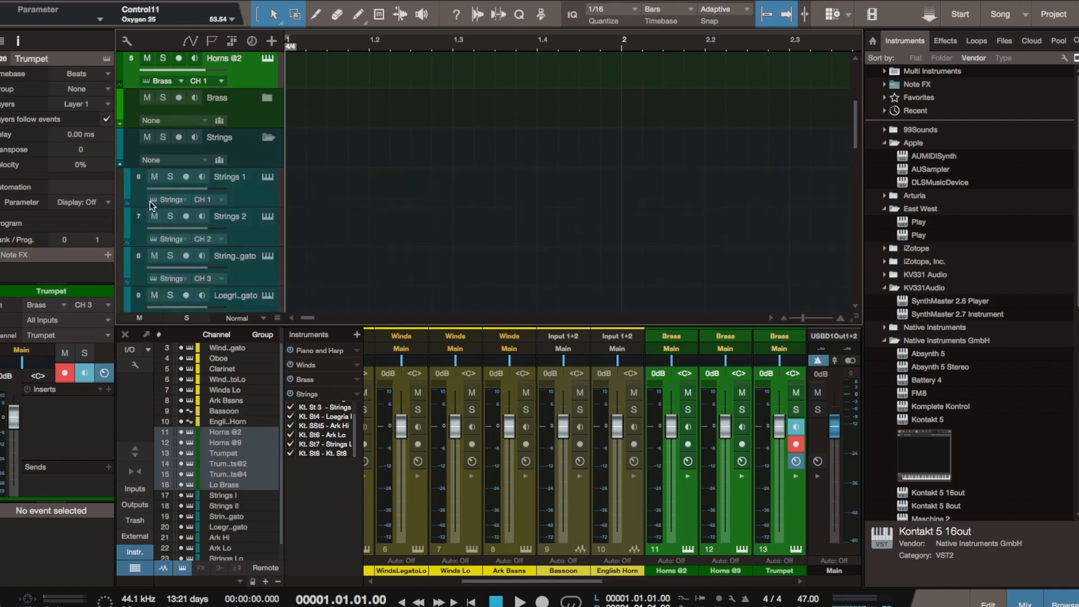
{"action": "scroll", "coordinate": [149, 203], "scroll_direction": "down", "scroll_amount": 6}
{"action": "scroll", "coordinate": [151, 206], "scroll_direction": "up", "scroll_amount": 10}
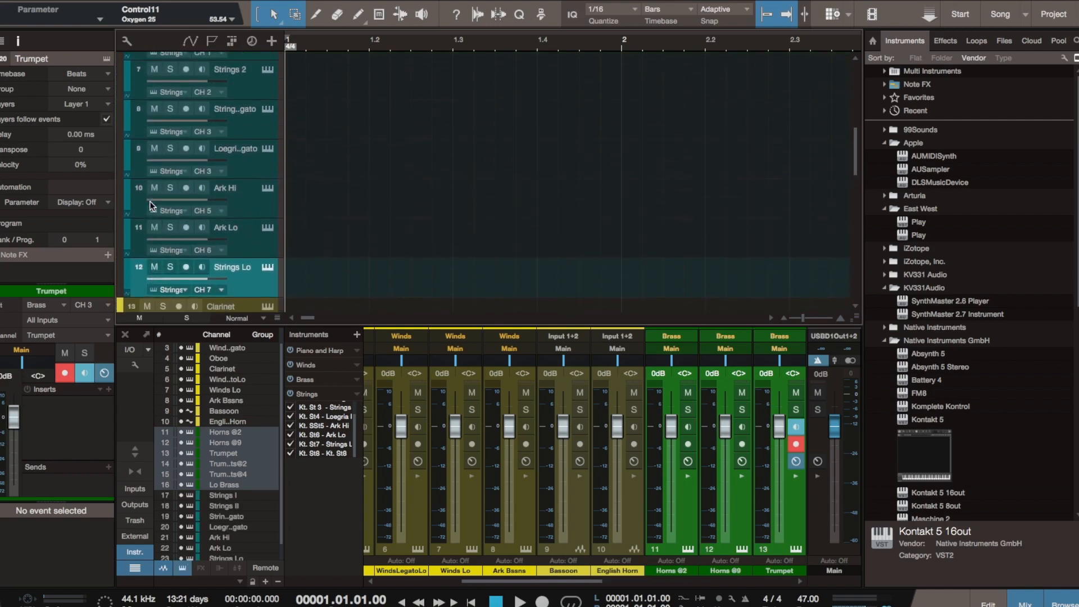
{"action": "scroll", "coordinate": [150, 206], "scroll_direction": "up", "scroll_amount": 6}
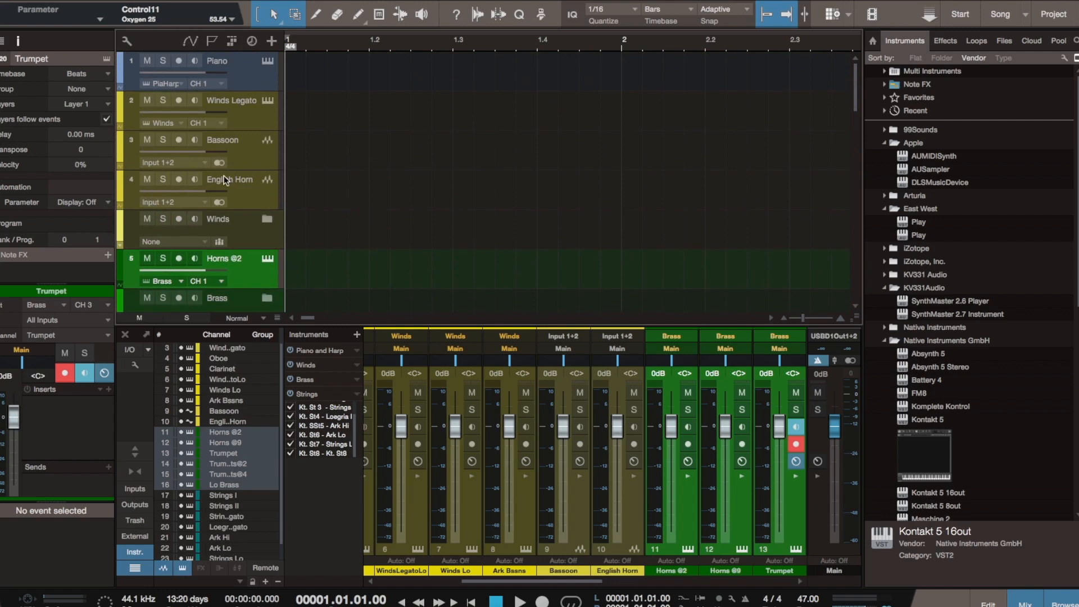
{"action": "scroll", "coordinate": [222, 166], "scroll_direction": "down", "scroll_amount": 5}
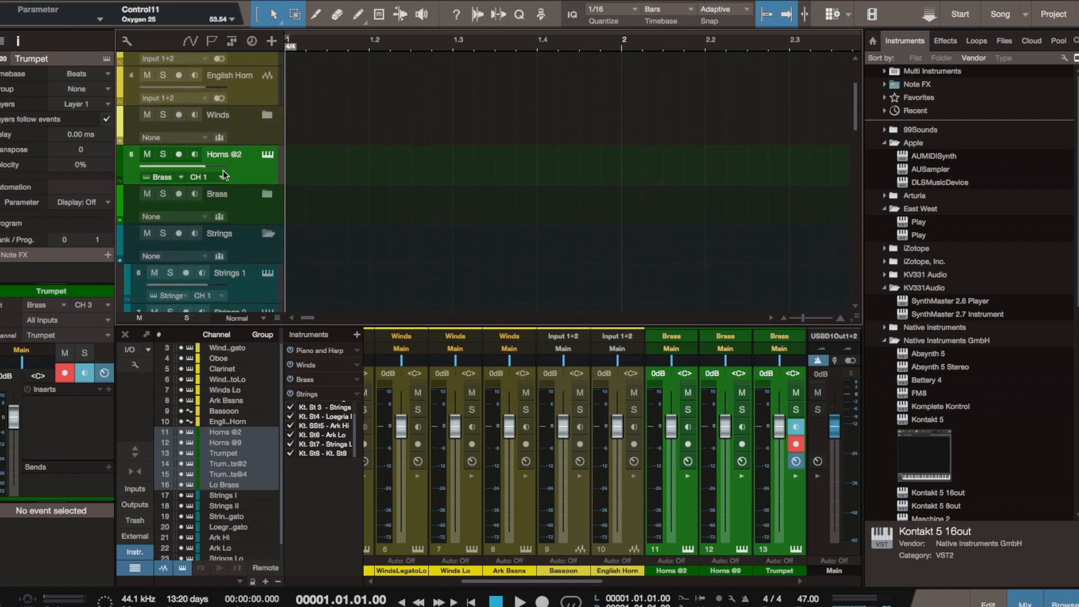
{"action": "scroll", "coordinate": [219, 206], "scroll_direction": "down", "scroll_amount": 1}
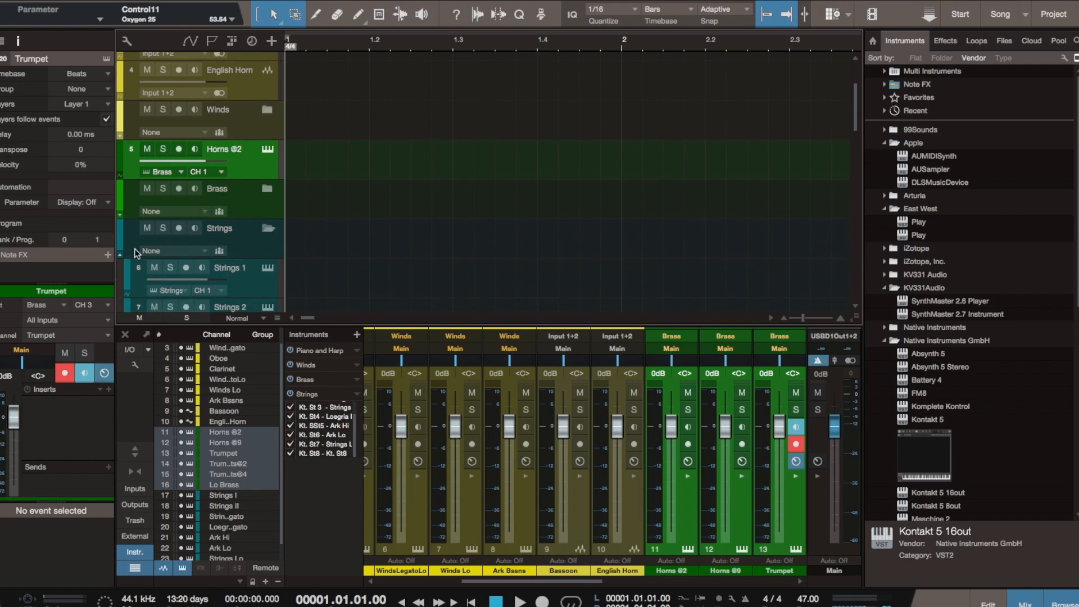
{"action": "left_click", "coordinate": [120, 255]}
{"action": "scroll", "coordinate": [156, 248], "scroll_direction": "down", "scroll_amount": 2}
{"action": "left_click_drag", "start_coordinate": [213, 179], "coordinate": [218, 275]}
{"action": "key", "text": "super+z"}
Move the Horns @9 track below Oboe, and place Horns @2 directly below the Strings folder.
{"action": "scroll", "coordinate": [217, 206], "scroll_direction": "down", "scroll_amount": 3}
{"action": "left_click_drag", "start_coordinate": [244, 88], "coordinate": [238, 218]}
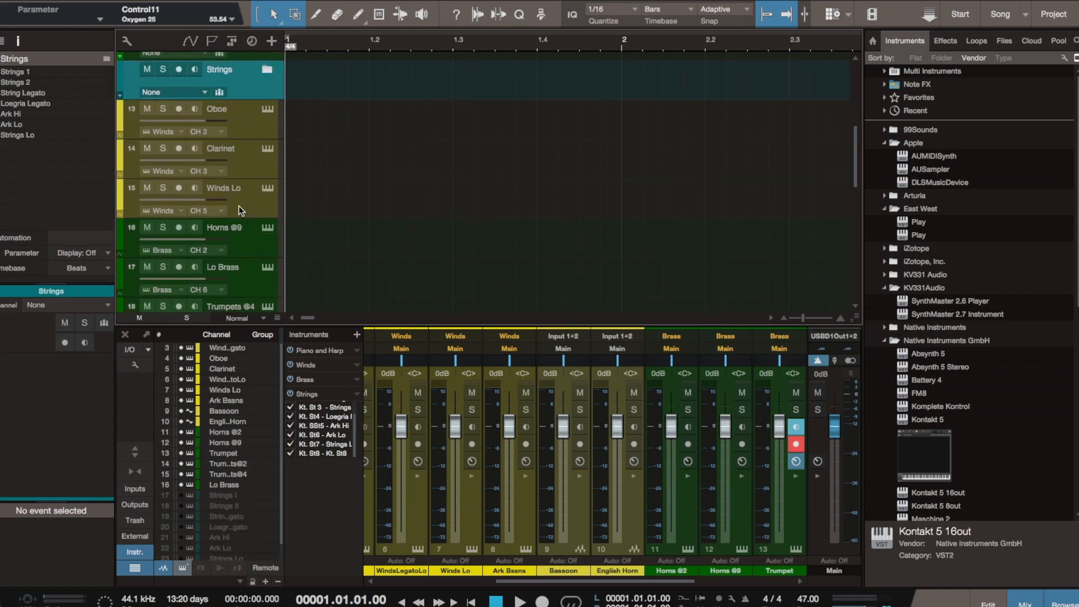
{"action": "scroll", "coordinate": [238, 210], "scroll_direction": "up", "scroll_amount": 1}
{"action": "left_click_drag", "start_coordinate": [244, 89], "coordinate": [236, 278]}
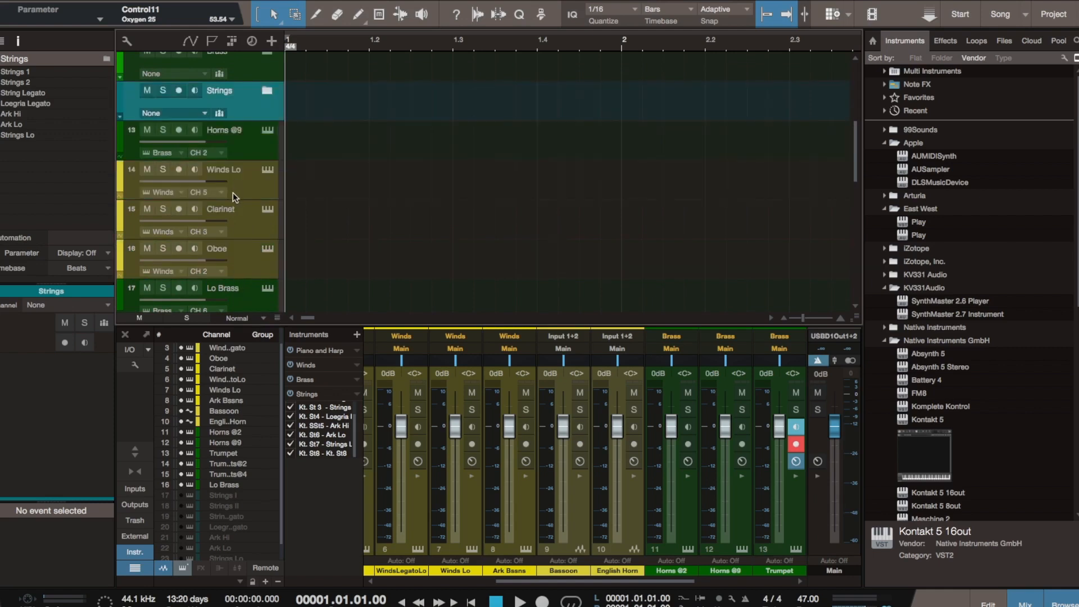
{"action": "scroll", "coordinate": [233, 192], "scroll_direction": "down", "scroll_amount": 1}
{"action": "left_click_drag", "start_coordinate": [232, 150], "coordinate": [231, 264]}
{"action": "scroll", "coordinate": [229, 214], "scroll_direction": "up", "scroll_amount": 1}
{"action": "scroll", "coordinate": [242, 84], "scroll_direction": "up", "scroll_amount": 3}
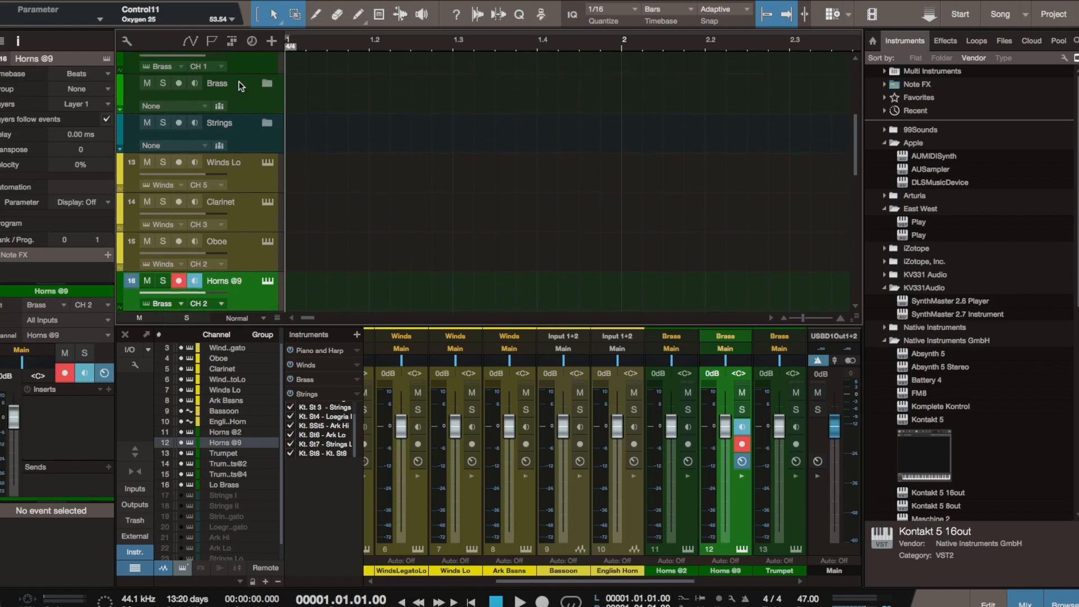
{"action": "left_click_drag", "start_coordinate": [237, 85], "coordinate": [233, 291]}
{"action": "scroll", "coordinate": [233, 285], "scroll_direction": "down", "scroll_amount": 4}
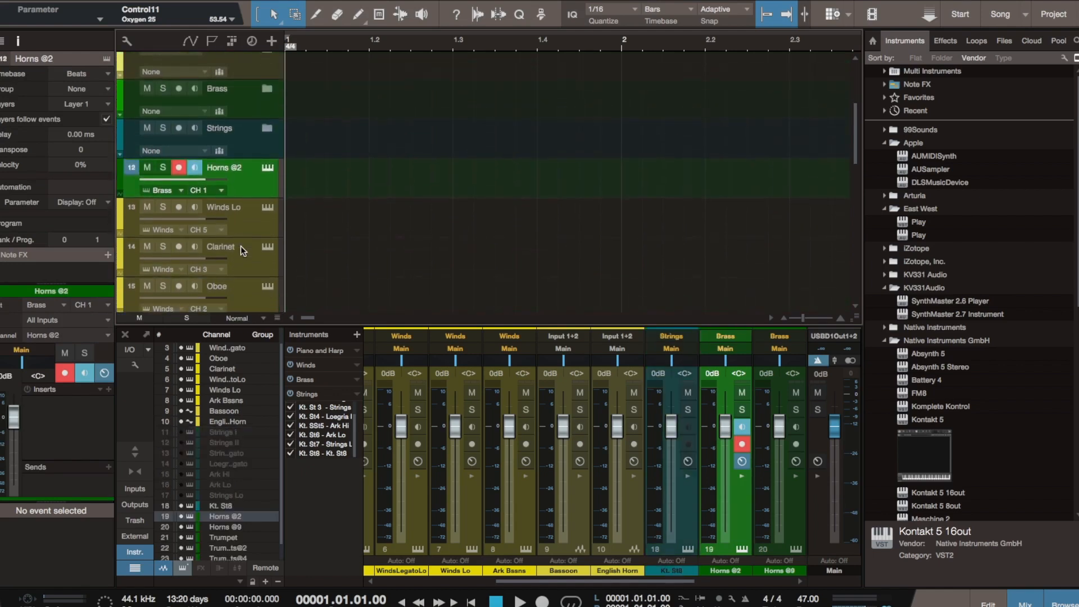
Move the Harp track up the track list to directly below Horns @2.
{"action": "scroll", "coordinate": [241, 250], "scroll_direction": "down", "scroll_amount": 6}
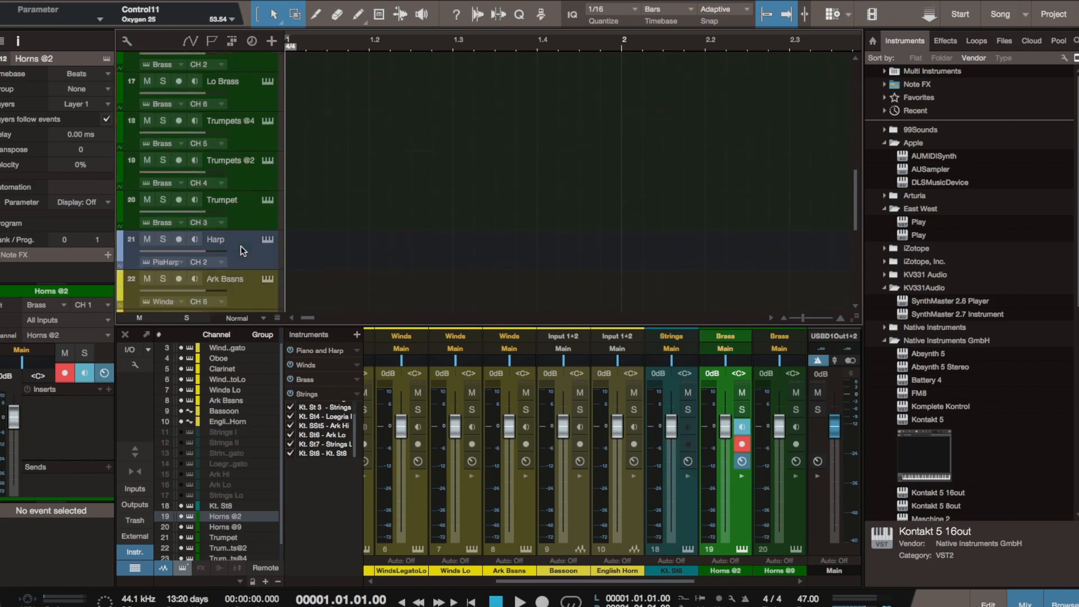
{"action": "left_click", "coordinate": [243, 150]}
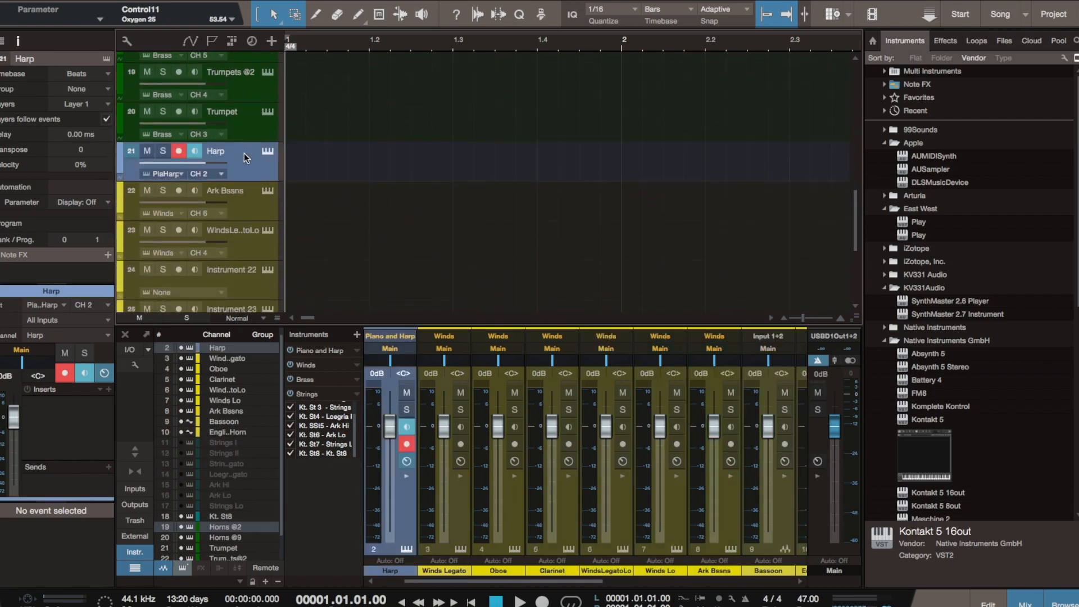
{"action": "scroll", "coordinate": [247, 50], "scroll_direction": "up", "scroll_amount": 2}
{"action": "left_click_drag", "start_coordinate": [255, 14], "coordinate": [244, 126]}
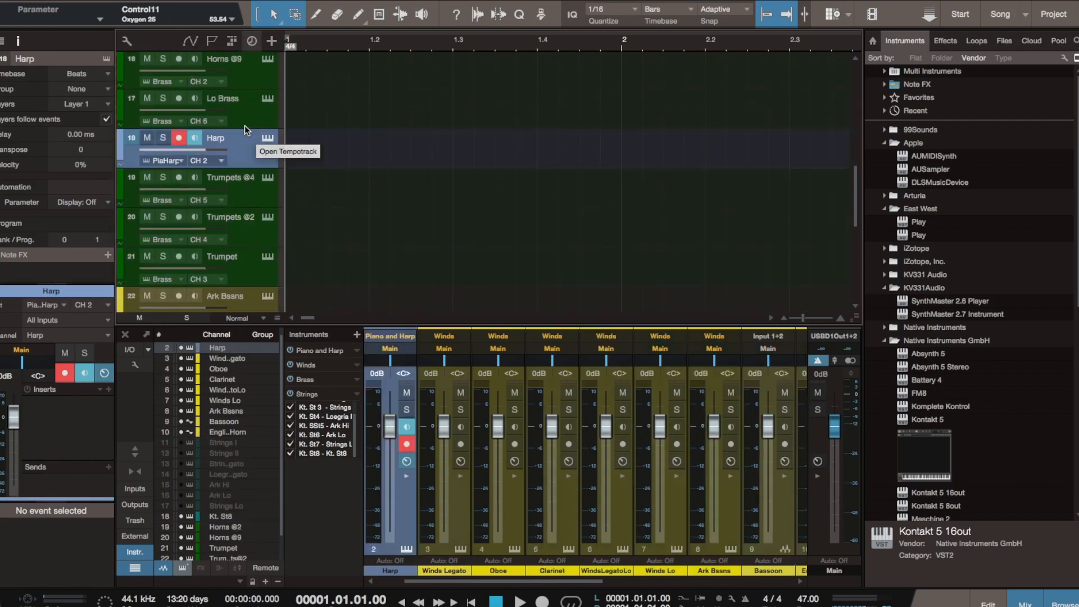
{"action": "scroll", "coordinate": [244, 133], "scroll_direction": "up", "scroll_amount": 2}
{"action": "left_click_drag", "start_coordinate": [246, 202], "coordinate": [235, 52]}
{"action": "scroll", "coordinate": [229, 188], "scroll_direction": "up", "scroll_amount": 4}
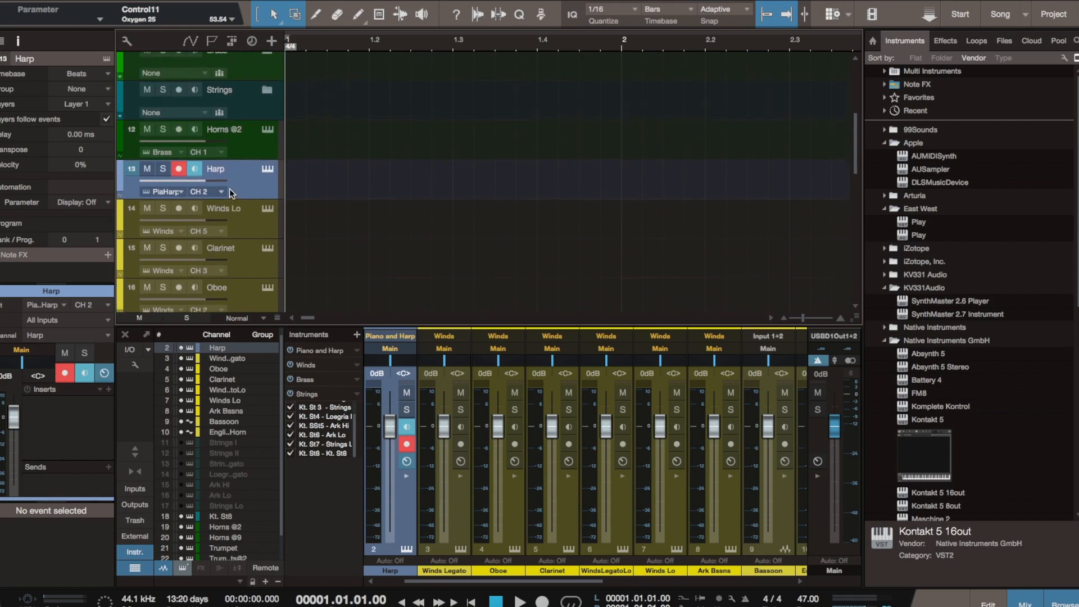
{"action": "scroll", "coordinate": [244, 67], "scroll_direction": "up", "scroll_amount": 1}
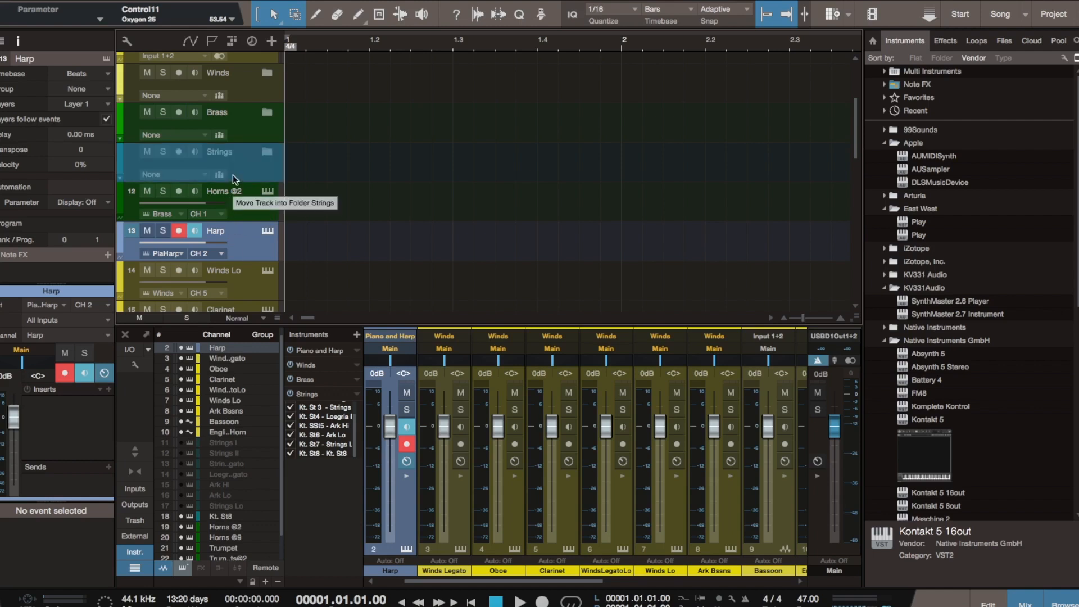
Move the English Horn and Bassoon tracks from above the Winds folder to between Horns @2 and Harp.
{"action": "left_click", "coordinate": [234, 193]}
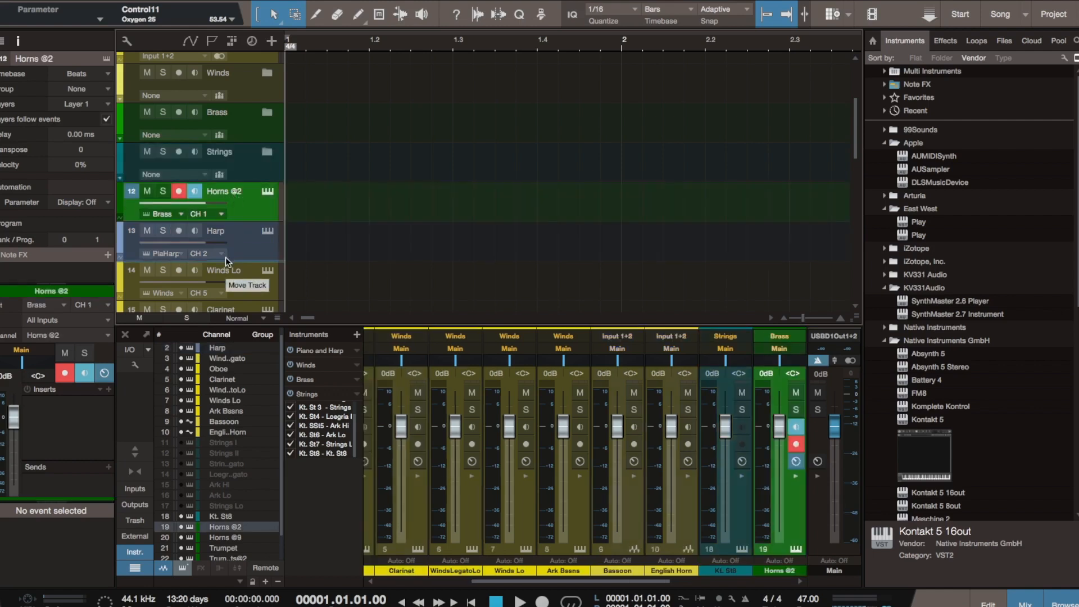
{"action": "scroll", "coordinate": [223, 118], "scroll_direction": "up", "scroll_amount": 1}
{"action": "scroll", "coordinate": [223, 117], "scroll_direction": "up", "scroll_amount": 1}
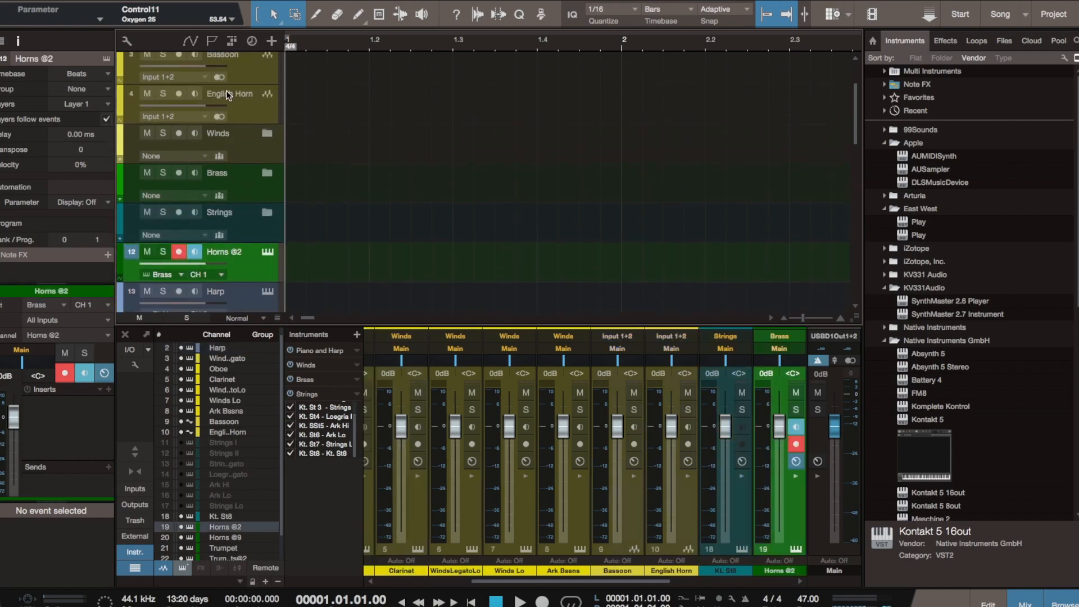
{"action": "left_click", "coordinate": [226, 90]}
{"action": "left_click_drag", "start_coordinate": [213, 270], "coordinate": [213, 273]}
{"action": "scroll", "coordinate": [212, 278], "scroll_direction": "up", "scroll_amount": 2}
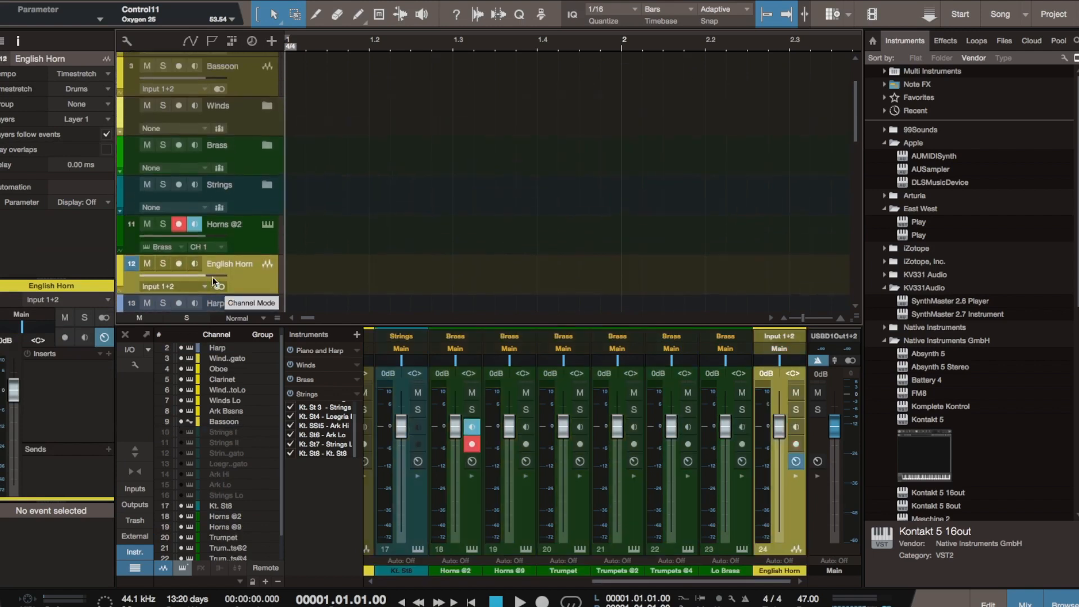
{"action": "left_click_drag", "start_coordinate": [225, 220], "coordinate": [238, 271]}
{"action": "left_click", "coordinate": [238, 271]}
Move the Harp track into the Strings folder.
{"action": "scroll", "coordinate": [237, 264], "scroll_direction": "down", "scroll_amount": 3}
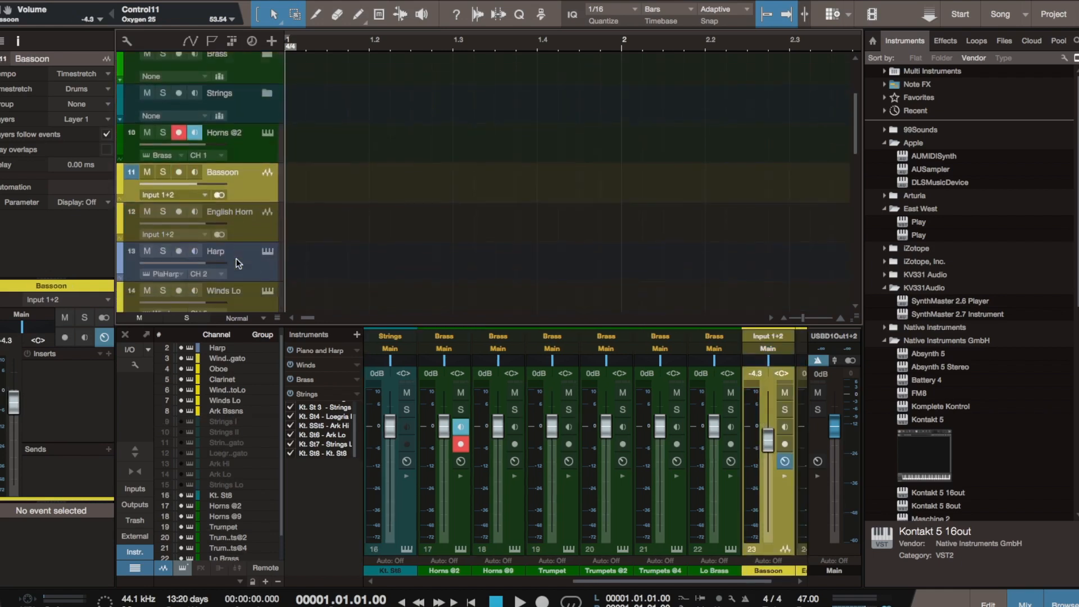
{"action": "left_click", "coordinate": [236, 240]}
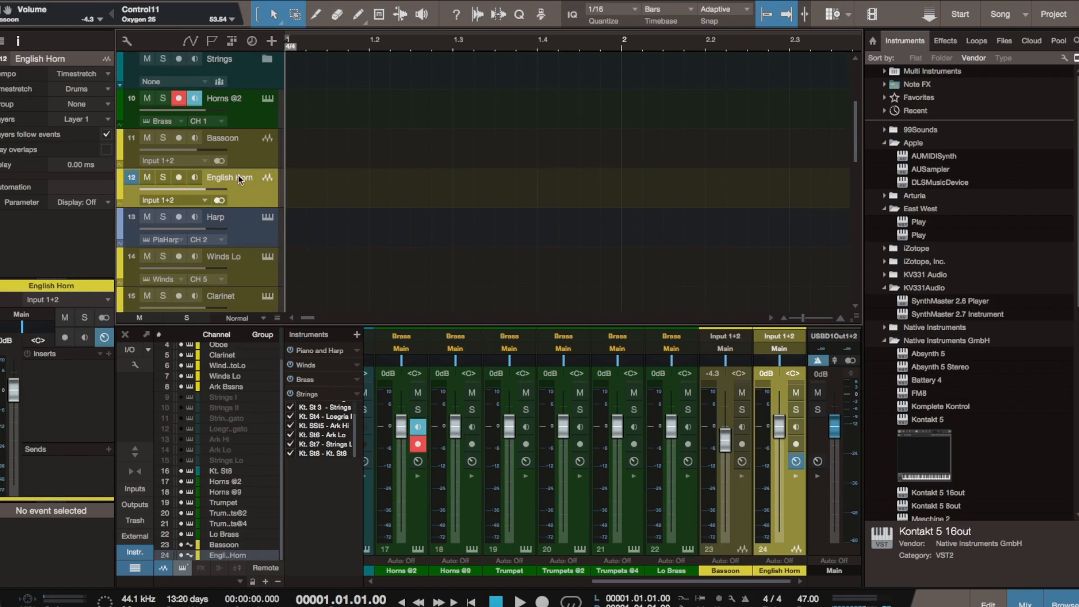
{"action": "left_click_drag", "start_coordinate": [232, 209], "coordinate": [241, 89]}
{"action": "left_click", "coordinate": [240, 89]}
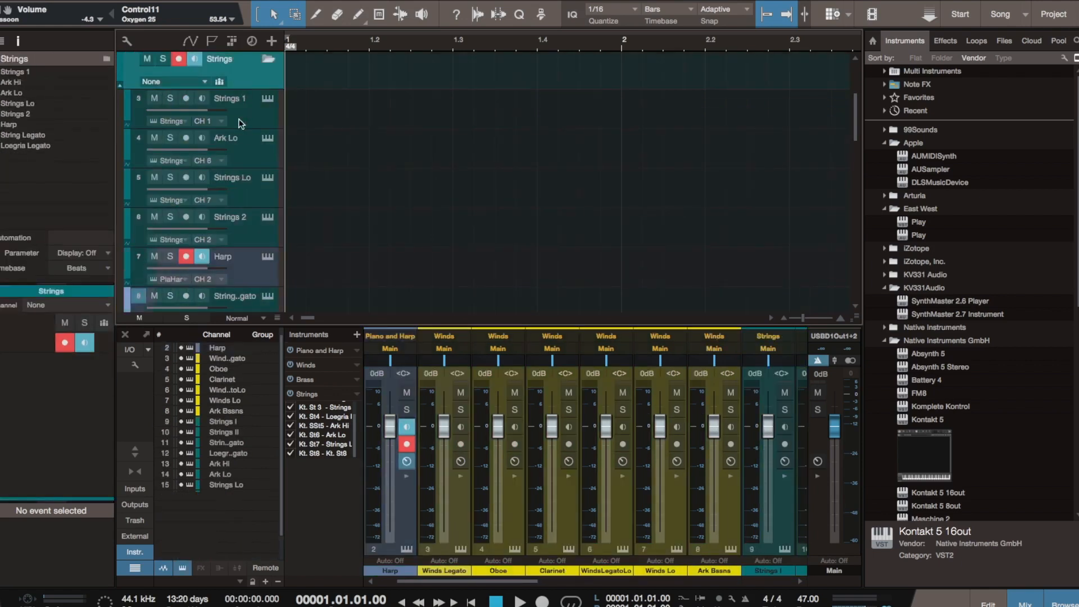
Select all tracks in the Strings folder from Strings 1 through Strings Lo, including Harp.
{"action": "scroll", "coordinate": [187, 120], "scroll_direction": "down", "scroll_amount": 1}
{"action": "scroll", "coordinate": [186, 120], "scroll_direction": "down", "scroll_amount": 1}
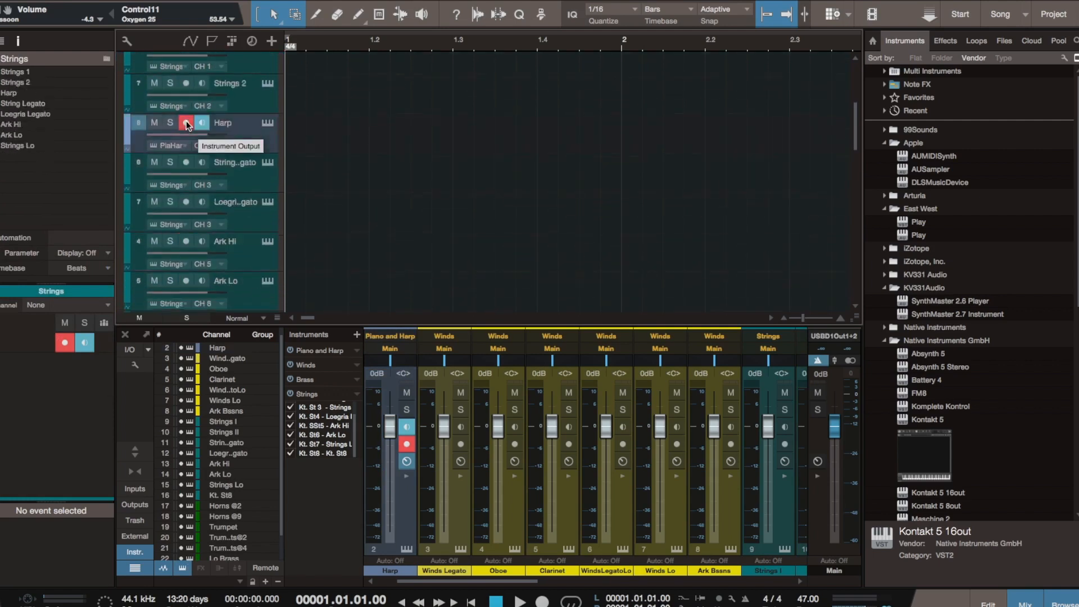
{"action": "scroll", "coordinate": [187, 121], "scroll_direction": "up", "scroll_amount": 3}
{"action": "scroll", "coordinate": [186, 120], "scroll_direction": "down", "scroll_amount": 1}
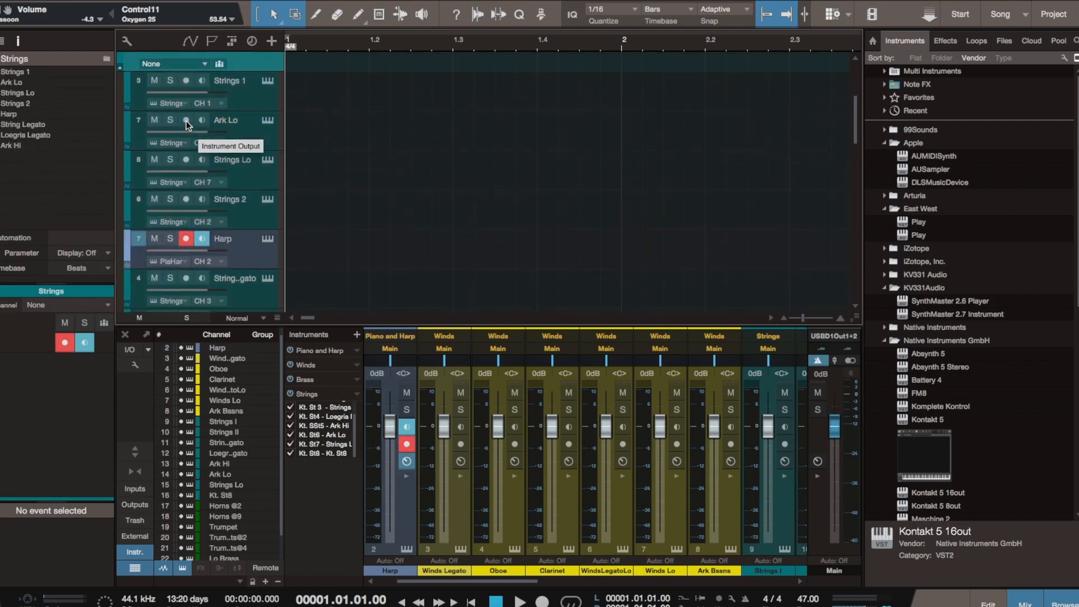
{"action": "left_click", "coordinate": [234, 94]}
{"action": "scroll", "coordinate": [228, 156], "scroll_direction": "down", "scroll_amount": 2}
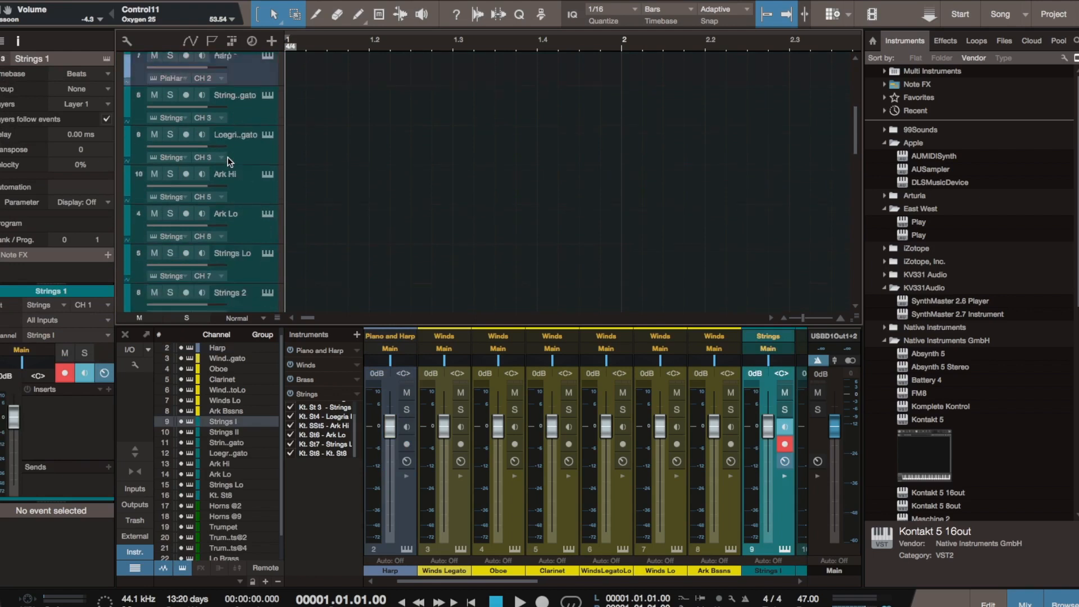
{"action": "left_click", "coordinate": [237, 228], "text": "shift"}
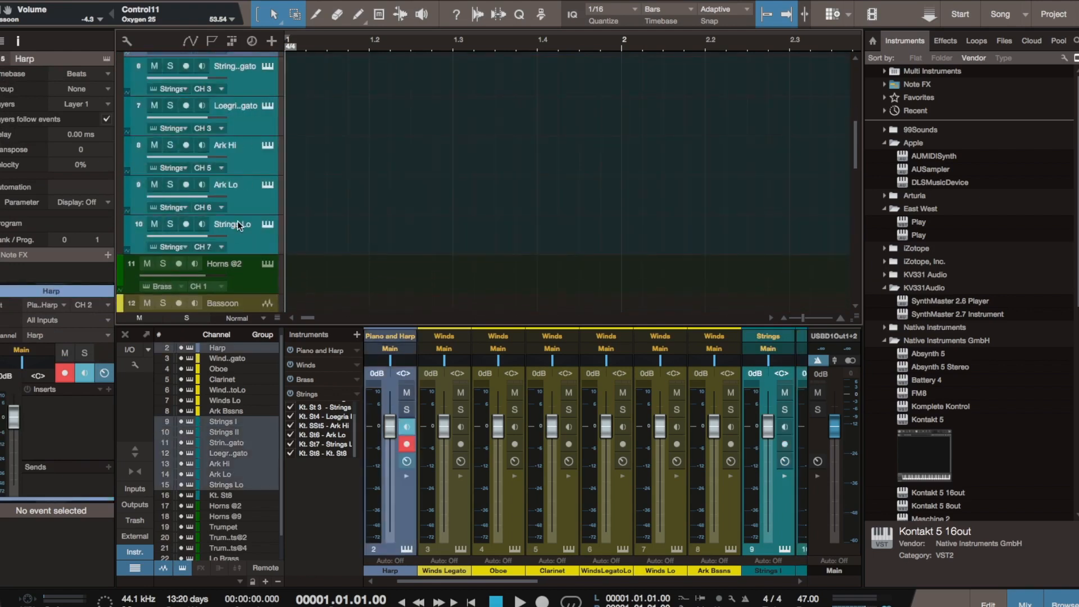